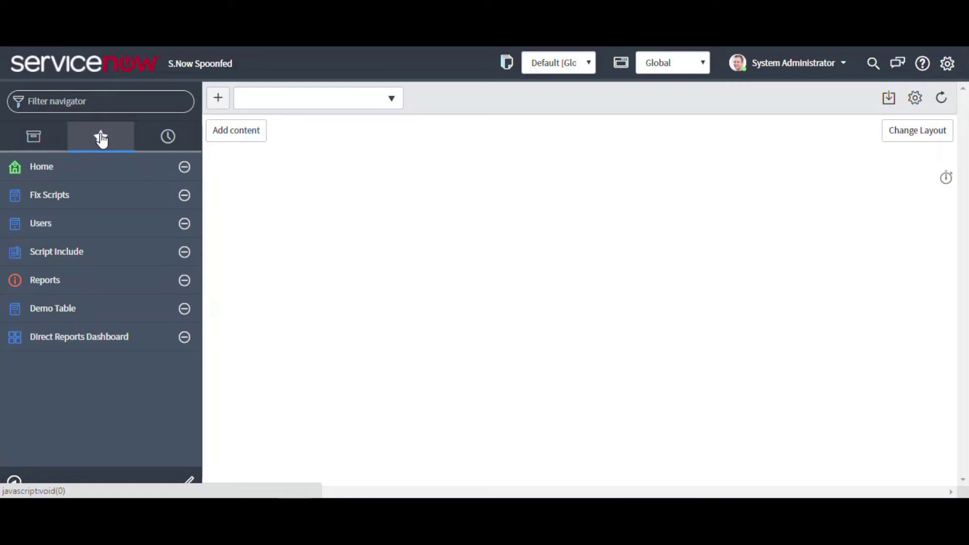
Step: Open the Find managers fix script from the favorites' Fix Scripts list and review the gs.log(gr.getRowCount()) line in its code
click(58, 196)
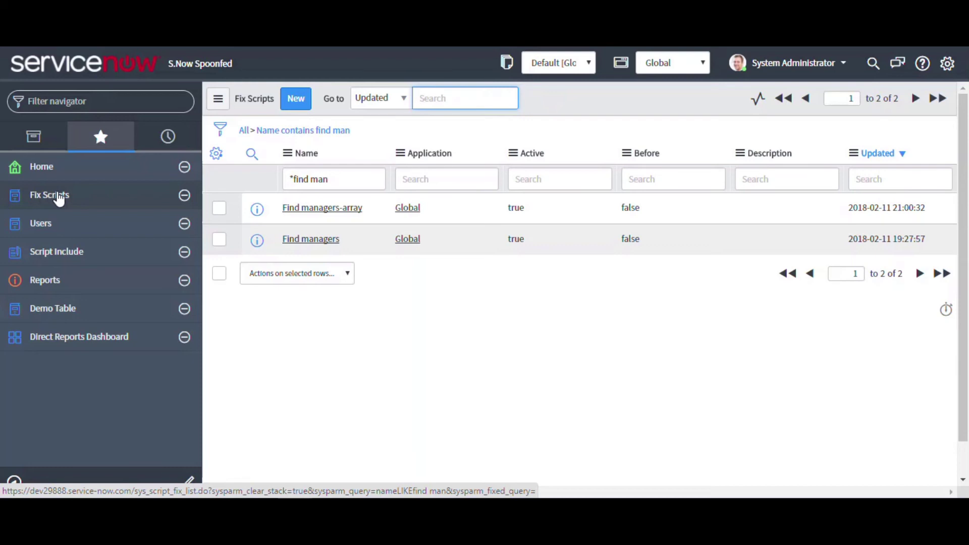
click(313, 243)
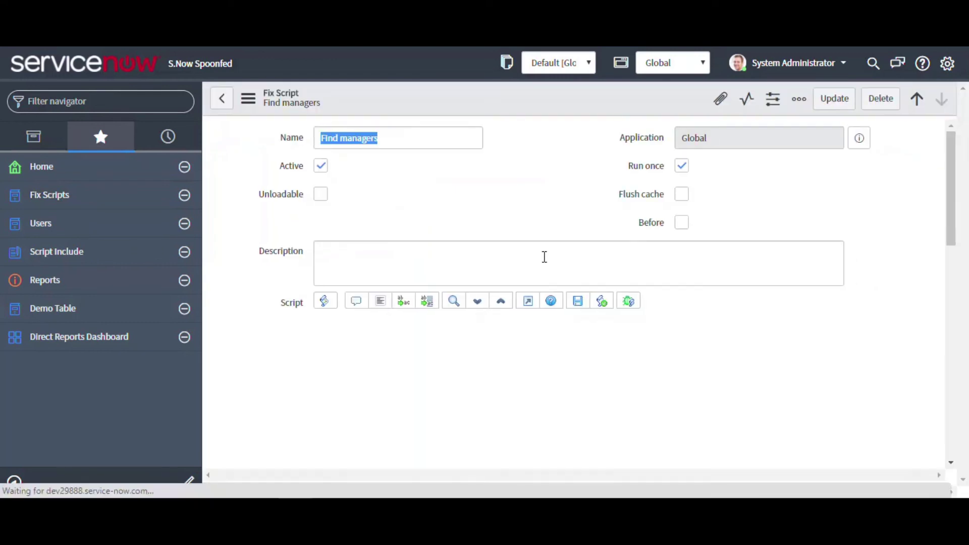
scroll(556, 255, down, 4)
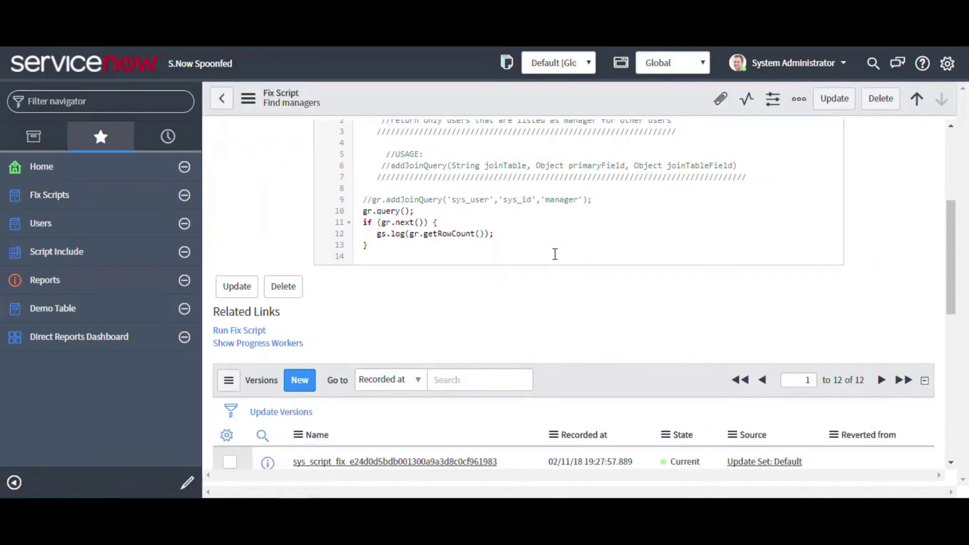
scroll(556, 254, up, 1)
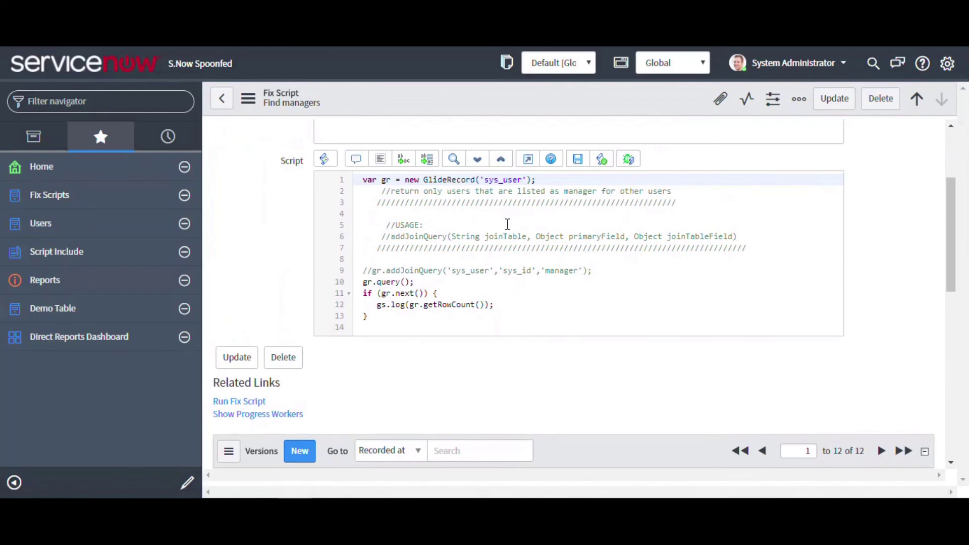
drag(500, 304, 376, 305)
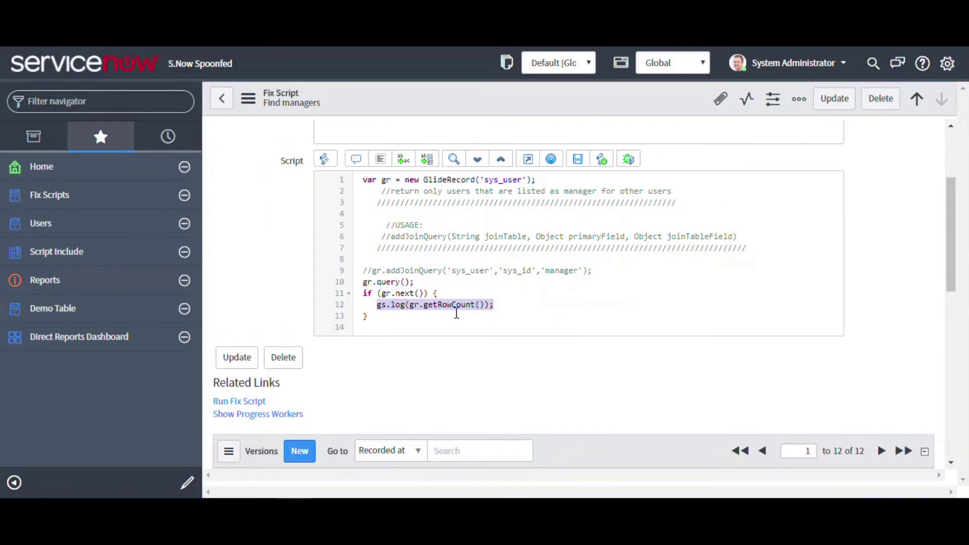
Step: Run the Find managers fix script in the foreground, check the logged row count, and dismiss the result
scroll(335, 328, down, 3)
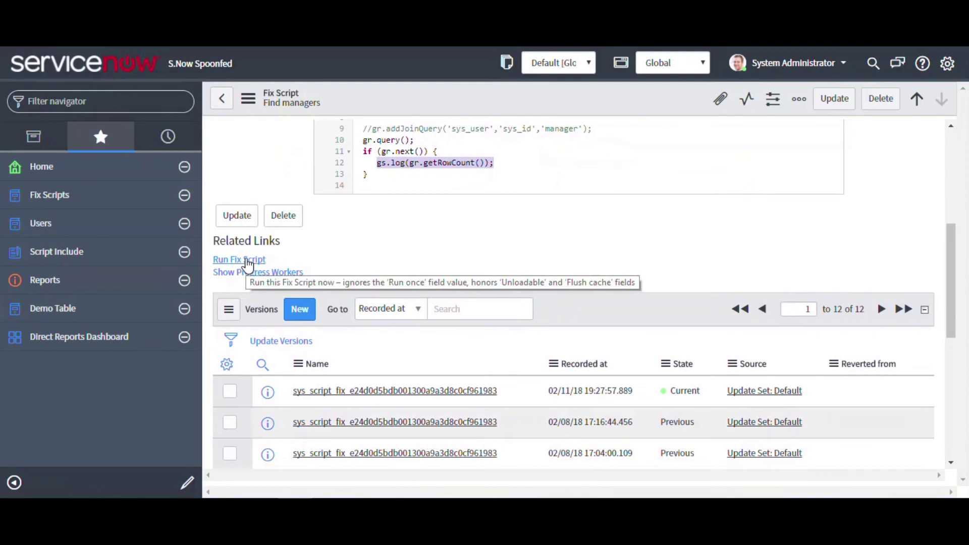
click(246, 259)
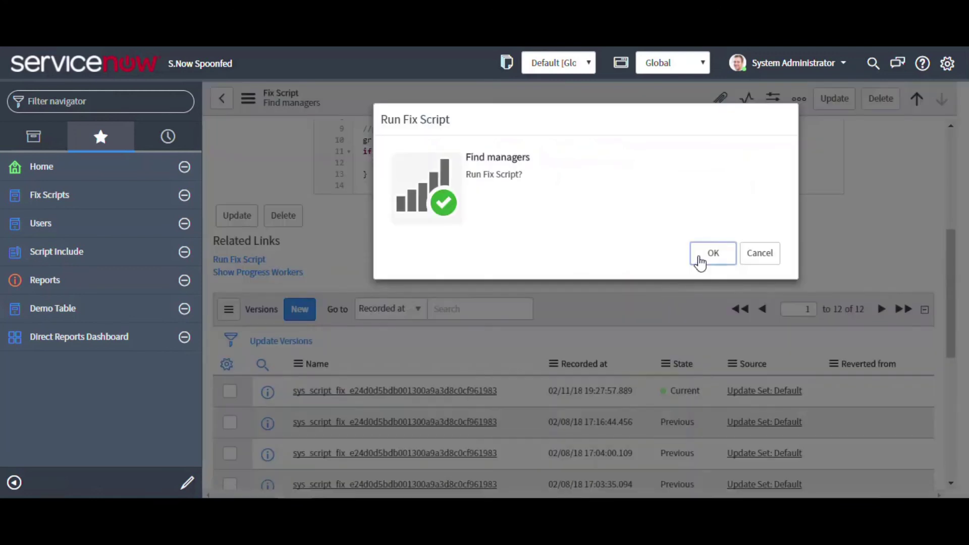
click(702, 258)
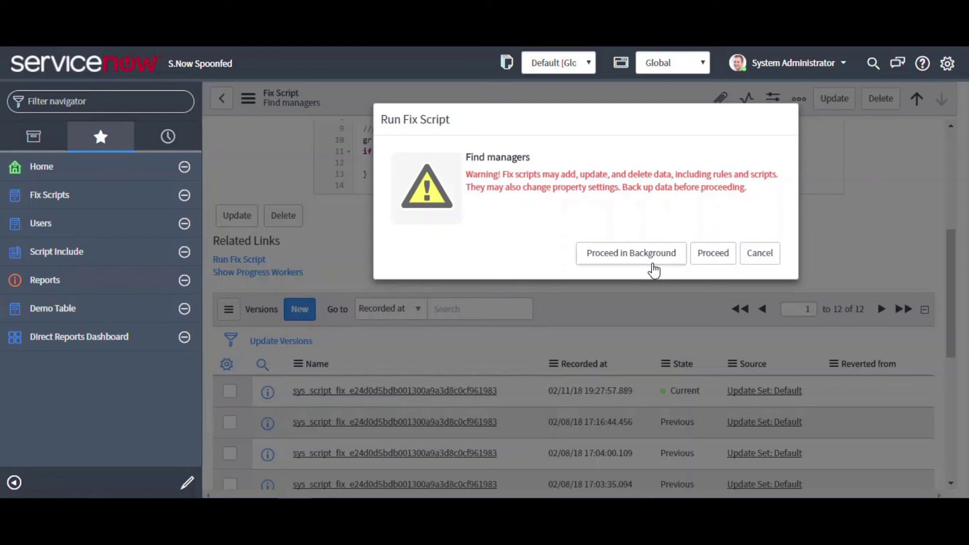
click(713, 254)
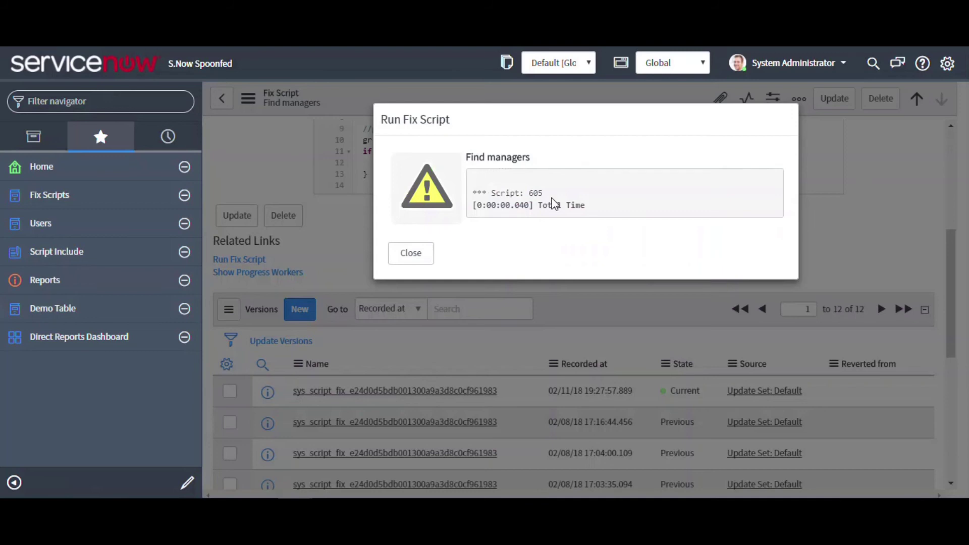
drag(544, 193, 530, 194)
click(415, 254)
Step: Open the Users list and check its total record count against the script's logged row count
click(72, 224)
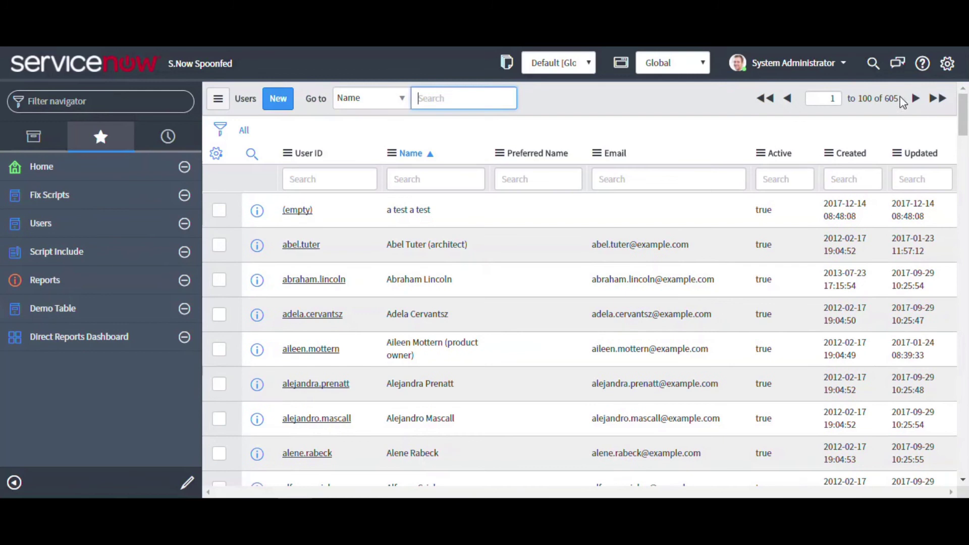
mouse_move(900, 98)
mouse_down()
mouse_move(870, 98)
mouse_move(881, 98)
mouse_up()
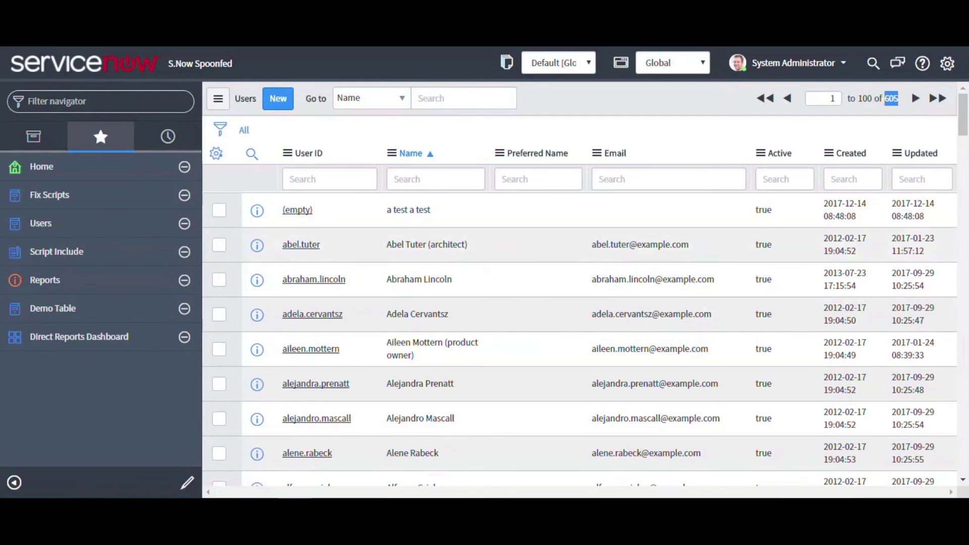
Step: Return to the Fix Scripts list and reopen the Find managers record at its script code
click(57, 197)
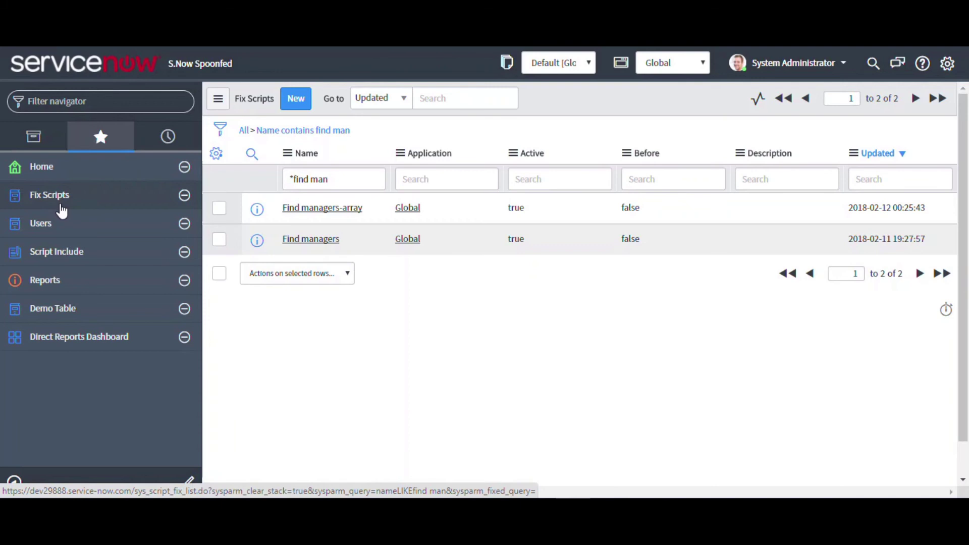
click(303, 241)
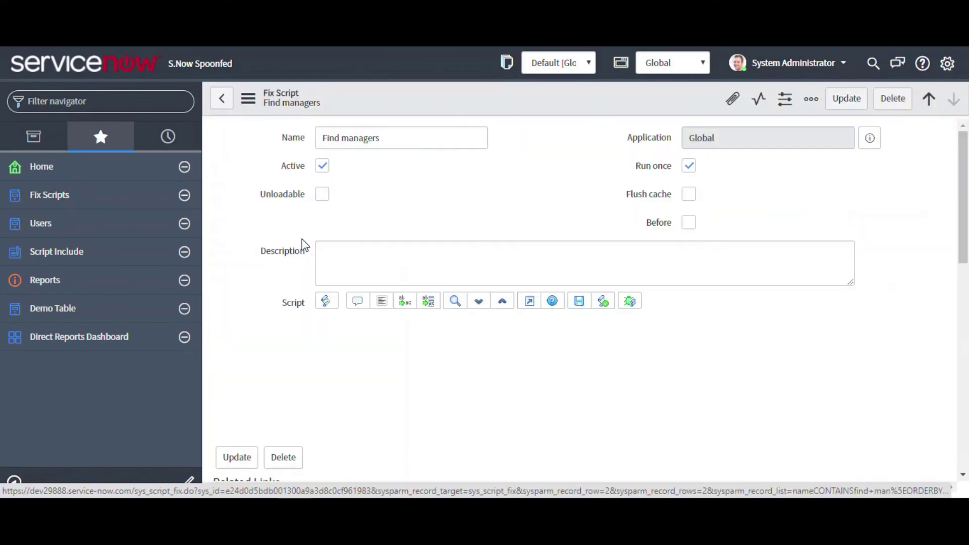
scroll(412, 219, down, 1)
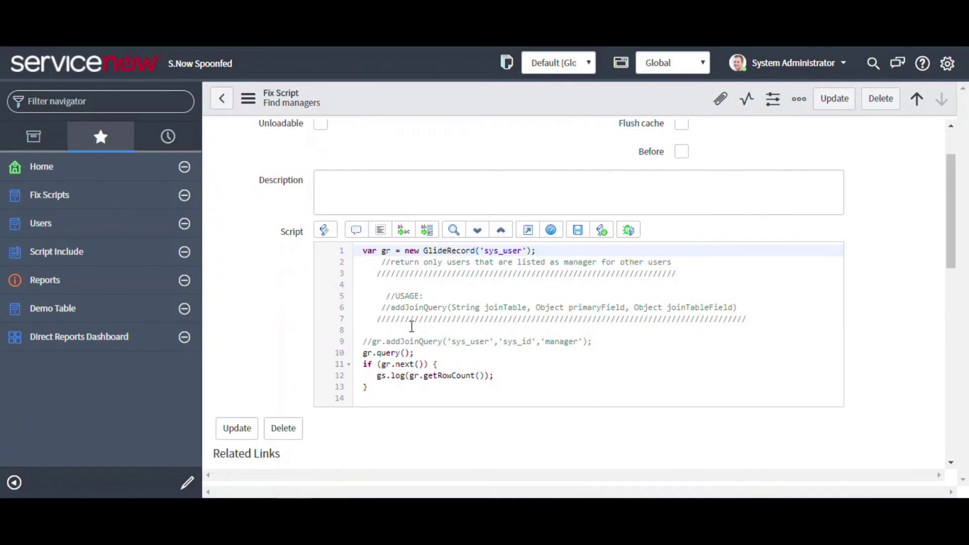
Step: Examine how the commented-out addJoinQuery arguments sys_user, sys_id and manager match the join table, primary field and join table field in the usage comment
drag(447, 342, 388, 343)
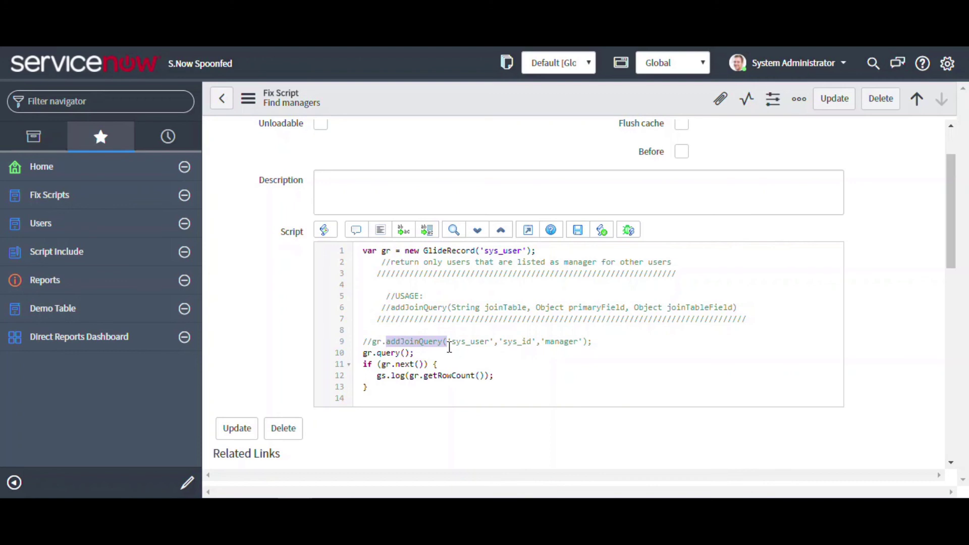
drag(447, 307, 391, 308)
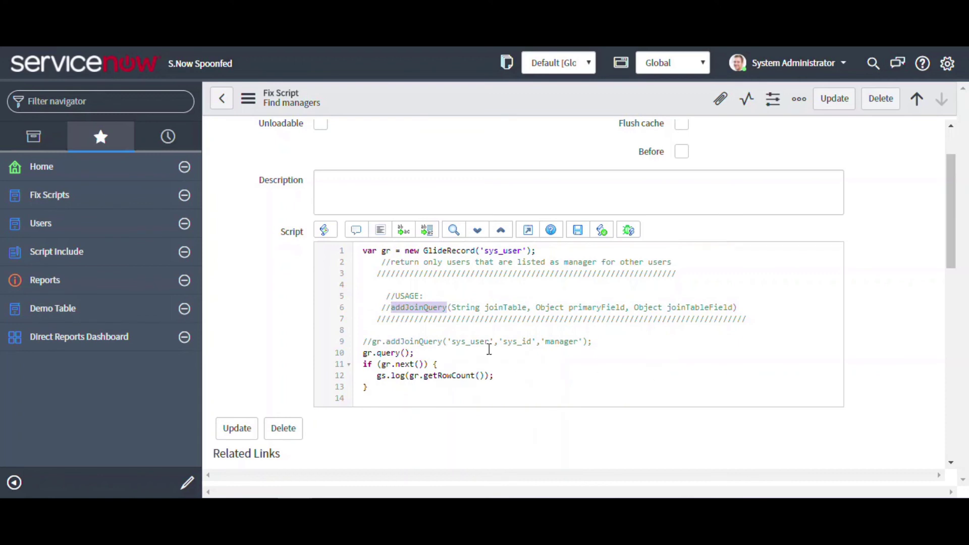
drag(490, 342, 452, 342)
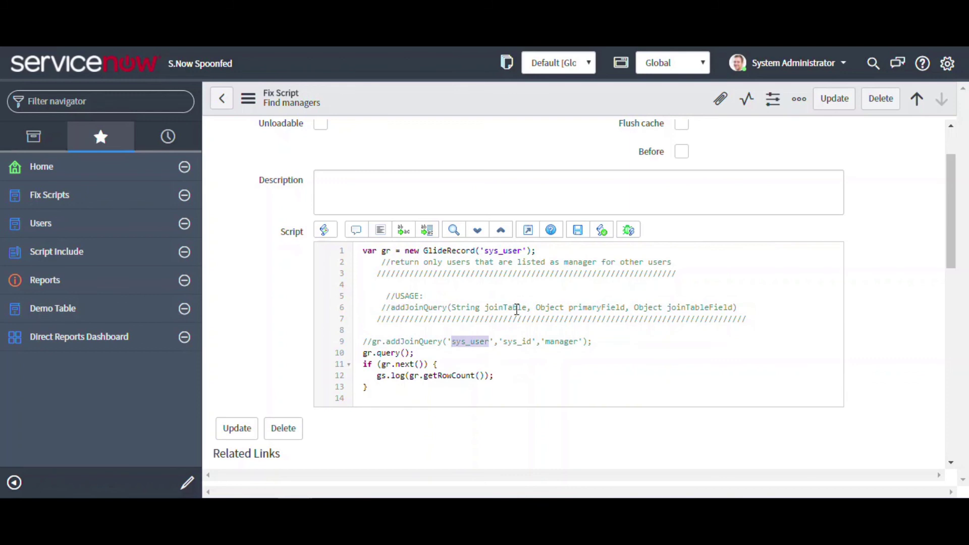
click(491, 341)
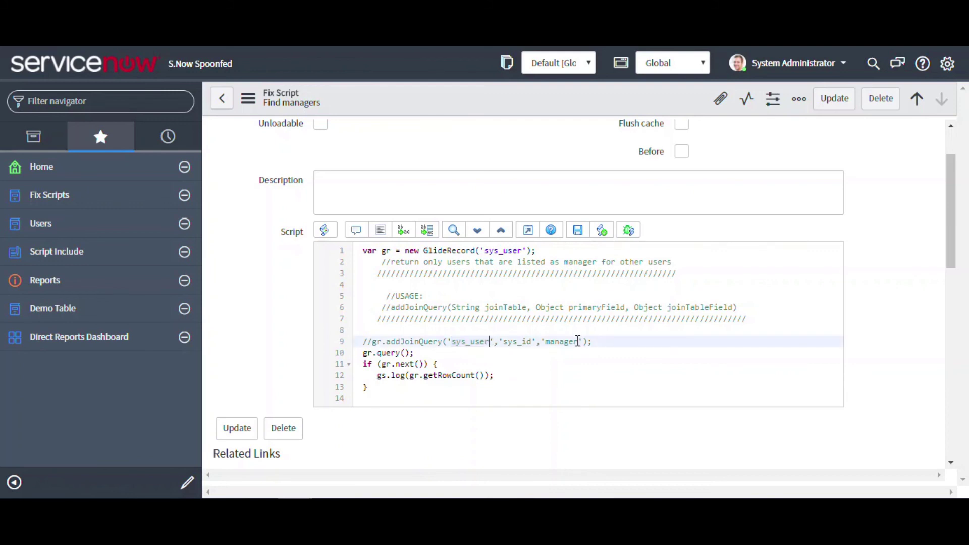
double_click(549, 342)
drag(635, 307, 737, 308)
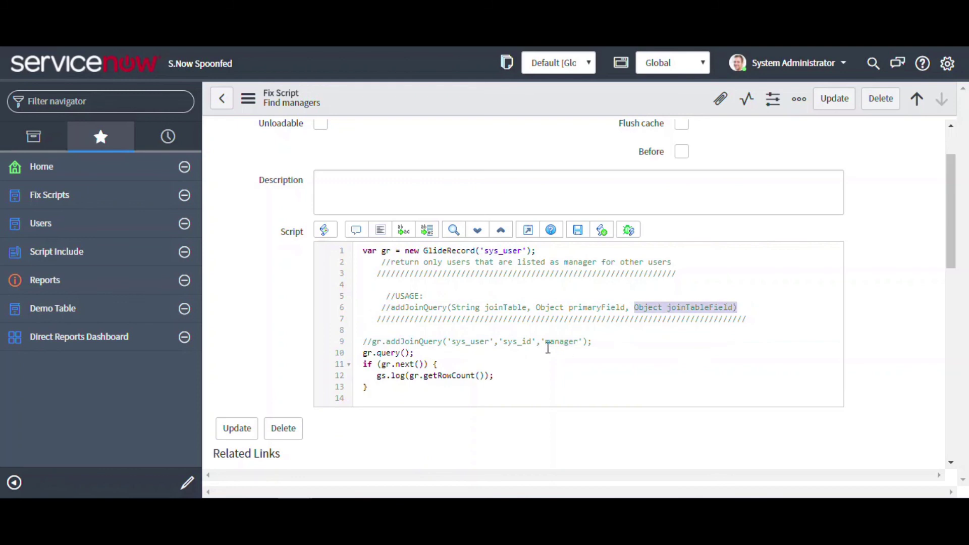
drag(546, 345, 580, 357)
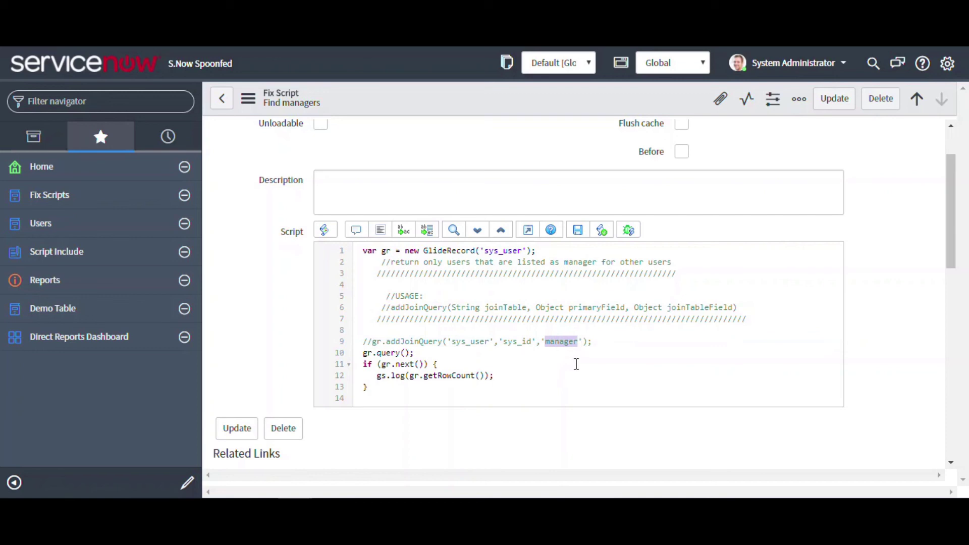
drag(537, 308, 626, 307)
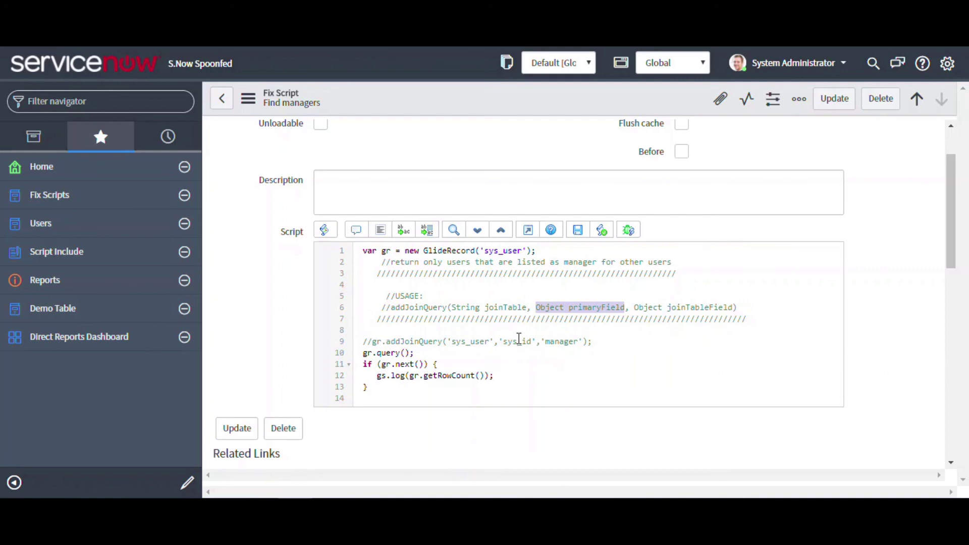
drag(506, 345, 532, 343)
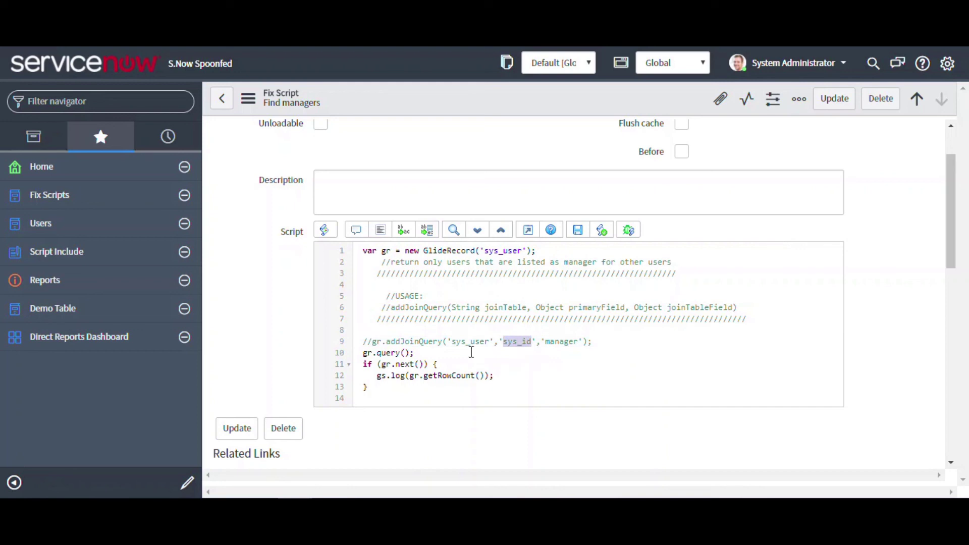
drag(542, 250, 437, 250)
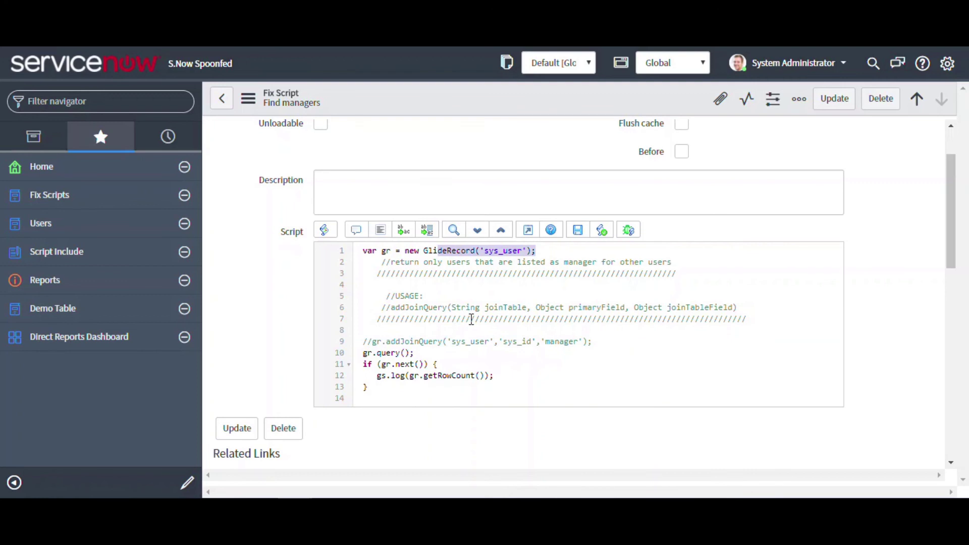
drag(489, 342, 452, 342)
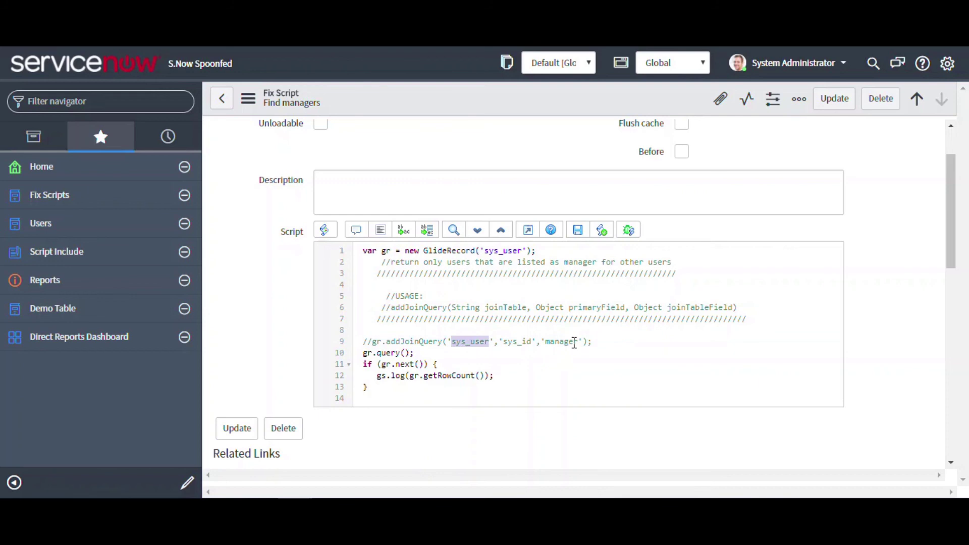
drag(577, 342, 505, 342)
drag(526, 259, 488, 270)
Step: Uncomment the gr.addJoinQuery('sys_user','sys_id','manager') line in the Find managers script and save the record
click(372, 342)
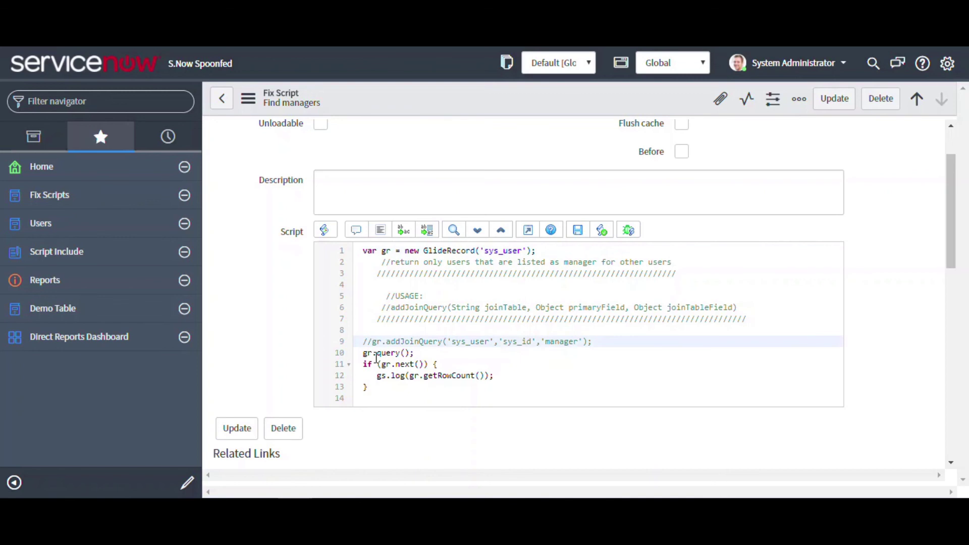
key(BackSpace)
key(BackSpace)
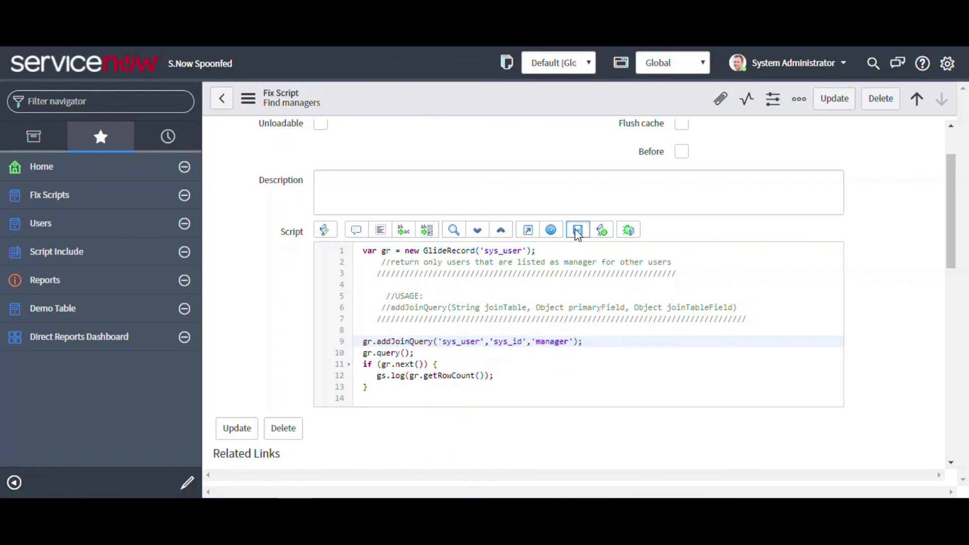
click(578, 231)
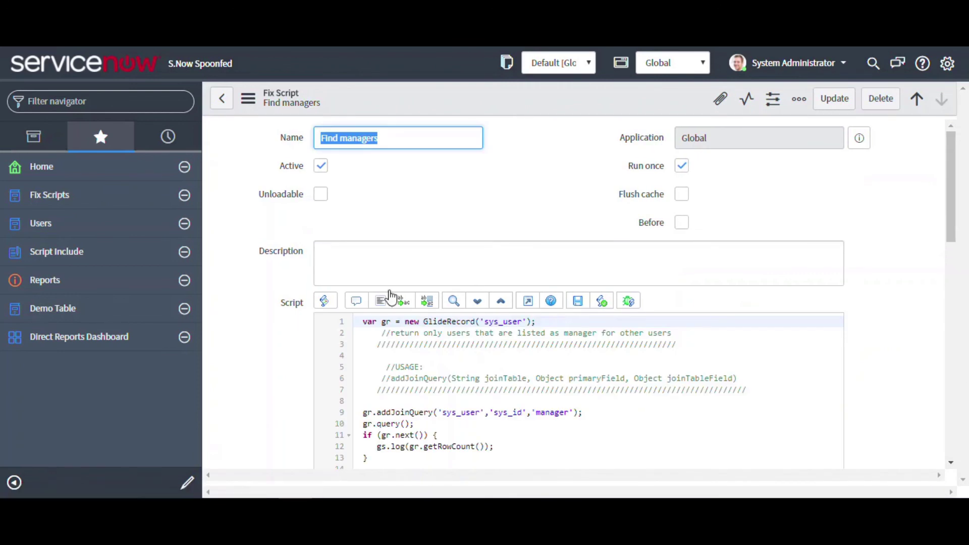
Step: Run the saved Find managers fix script in the foreground with the join query active, and close the result
scroll(335, 297, down, 5)
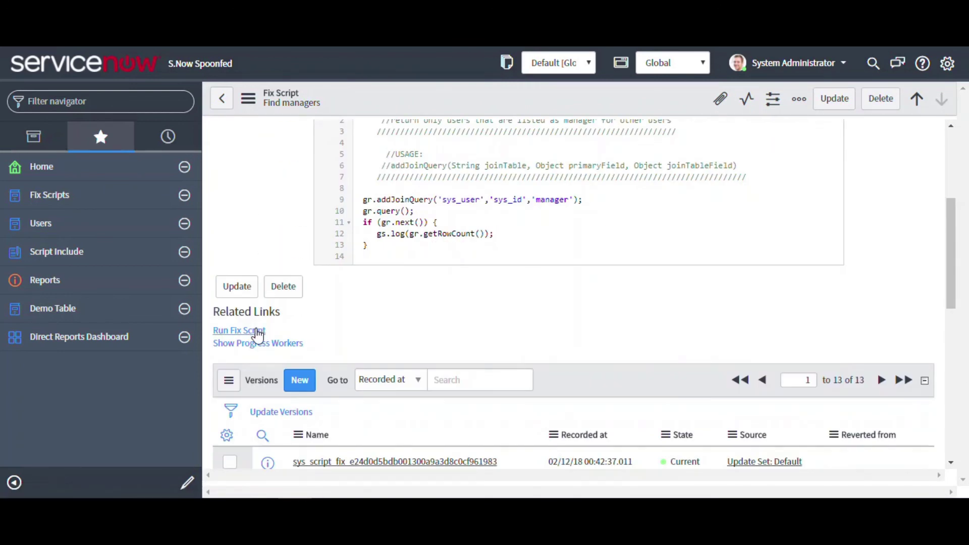
click(255, 331)
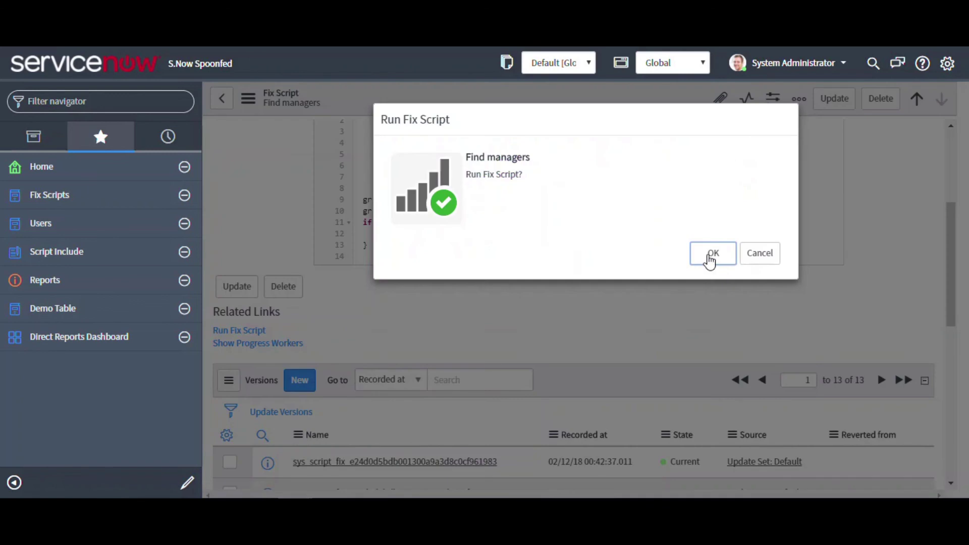
click(711, 253)
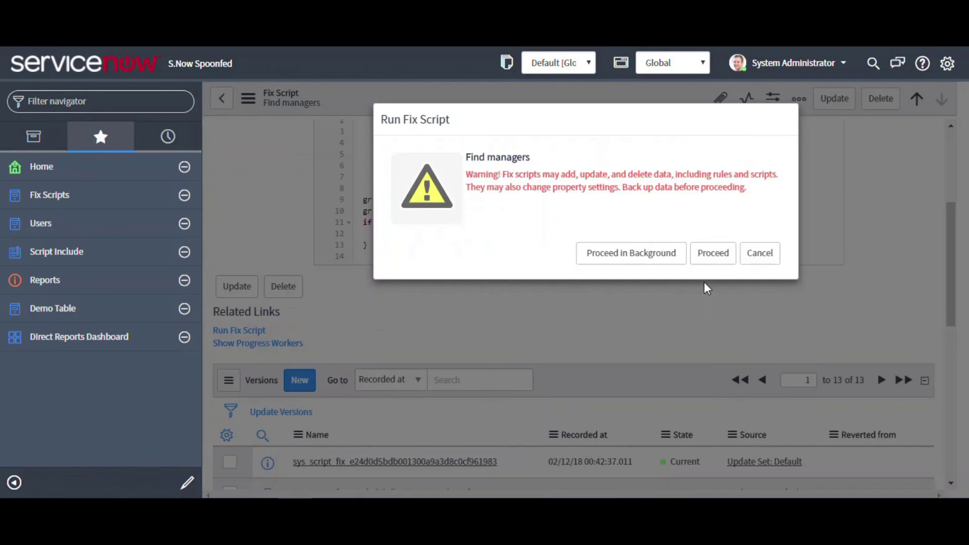
click(723, 255)
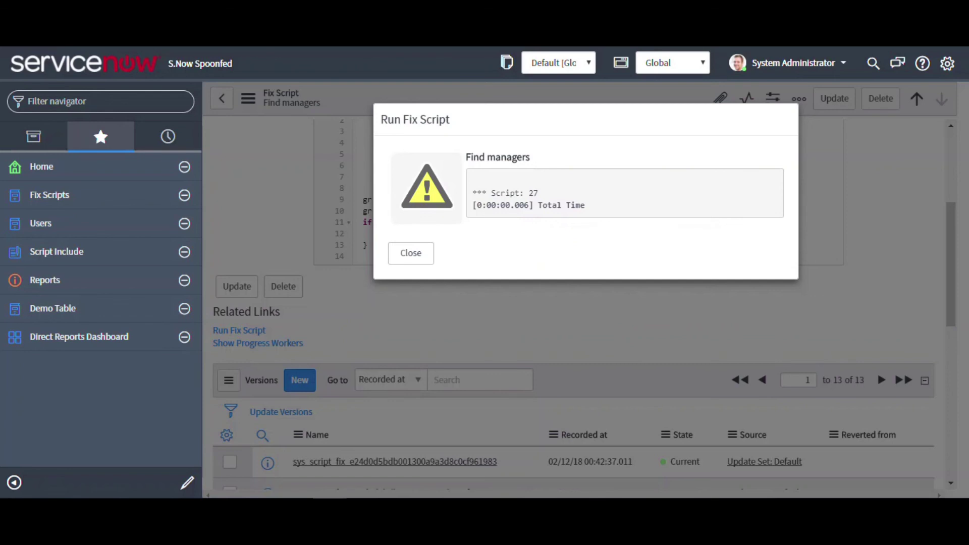
click(411, 254)
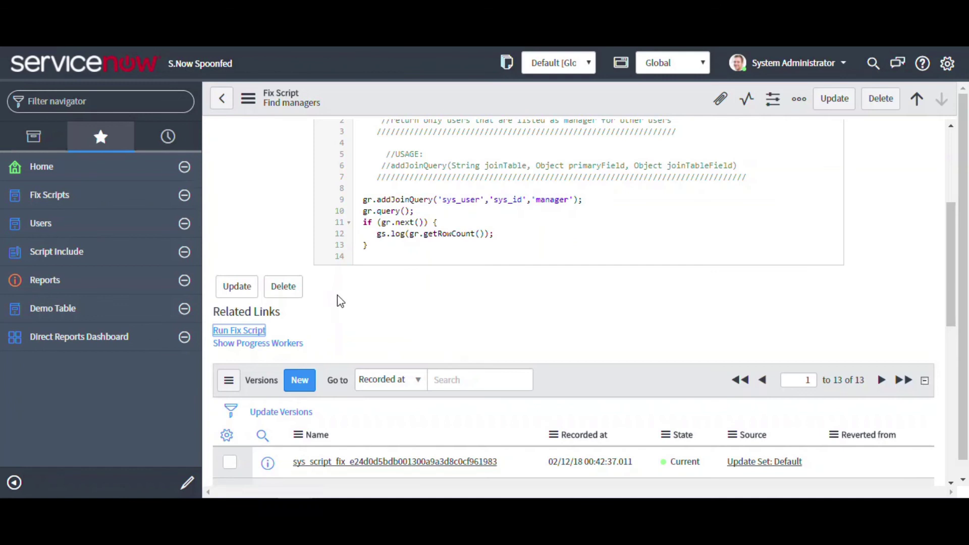
Step: Open the Find managers-array fix script from the Fix Scripts list and bring its script code into view
click(63, 201)
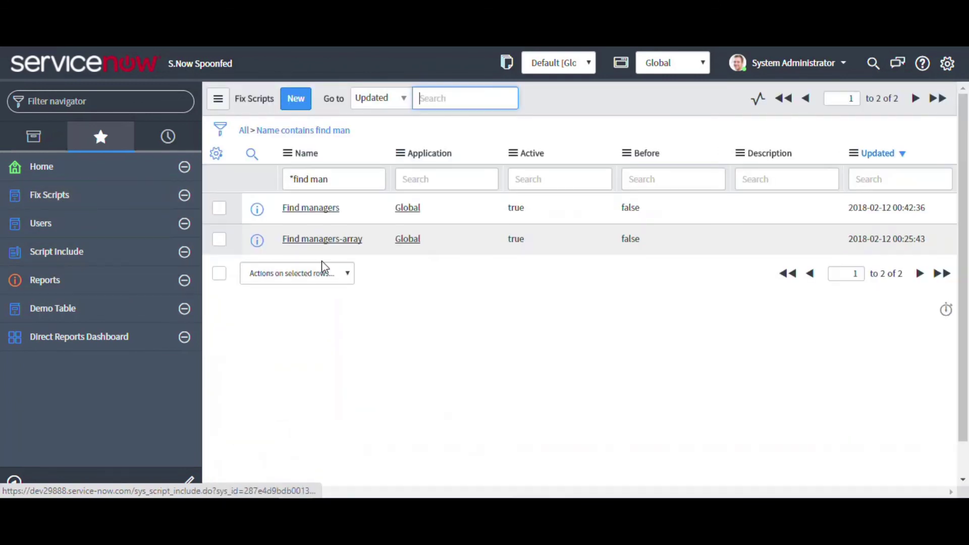
click(350, 248)
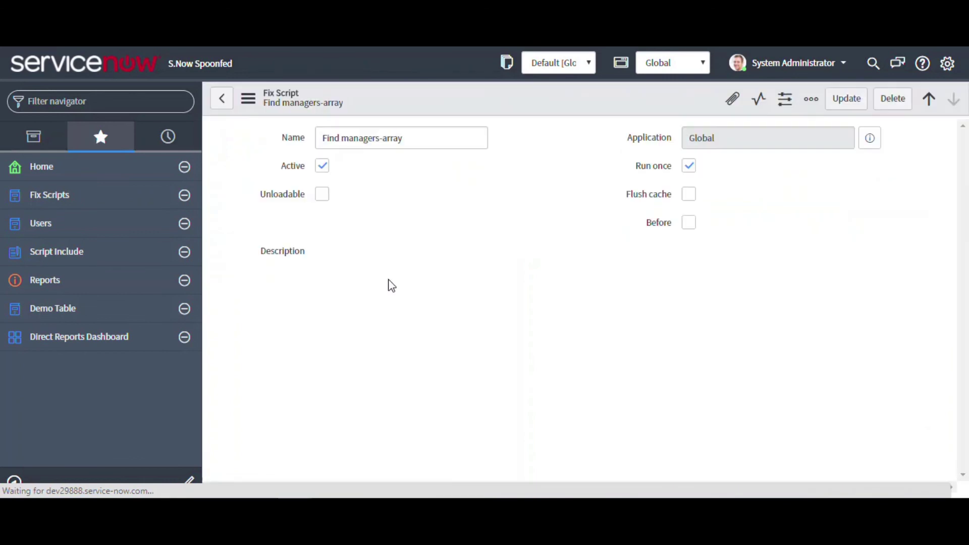
scroll(539, 186, down, 1)
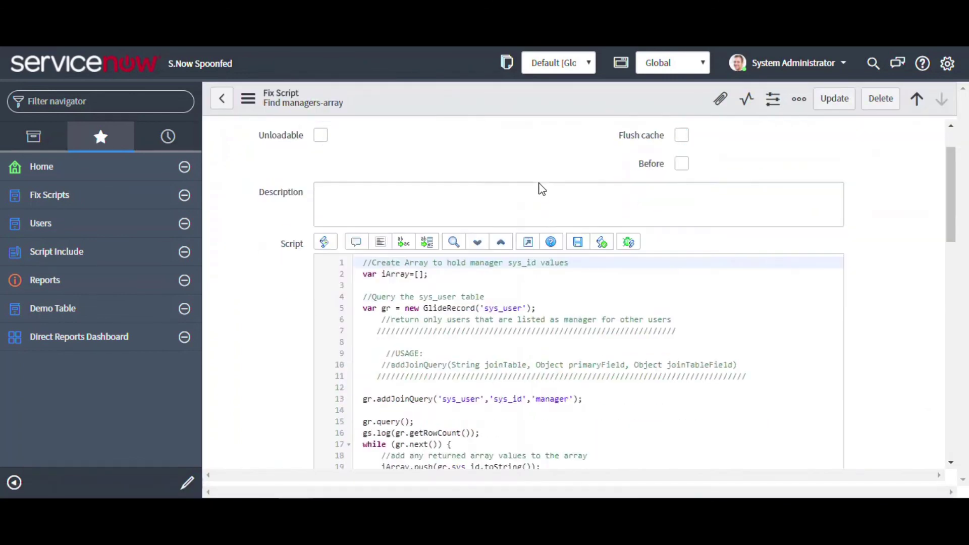
Step: Examine how the Find managers-array script declares iArray and pushes each returned sys_id into it as a string
scroll(541, 188, down, 3)
scroll(435, 151, up, 1)
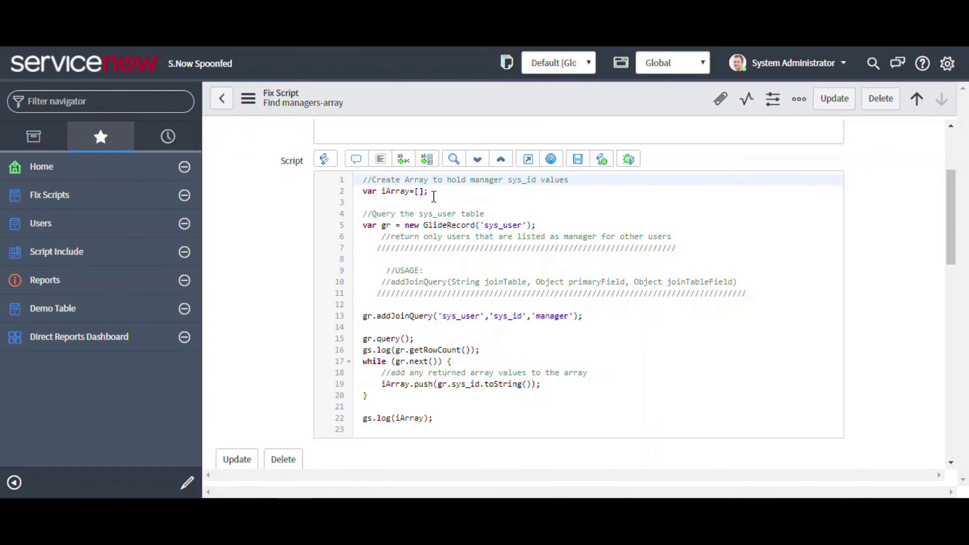
drag(430, 192, 381, 191)
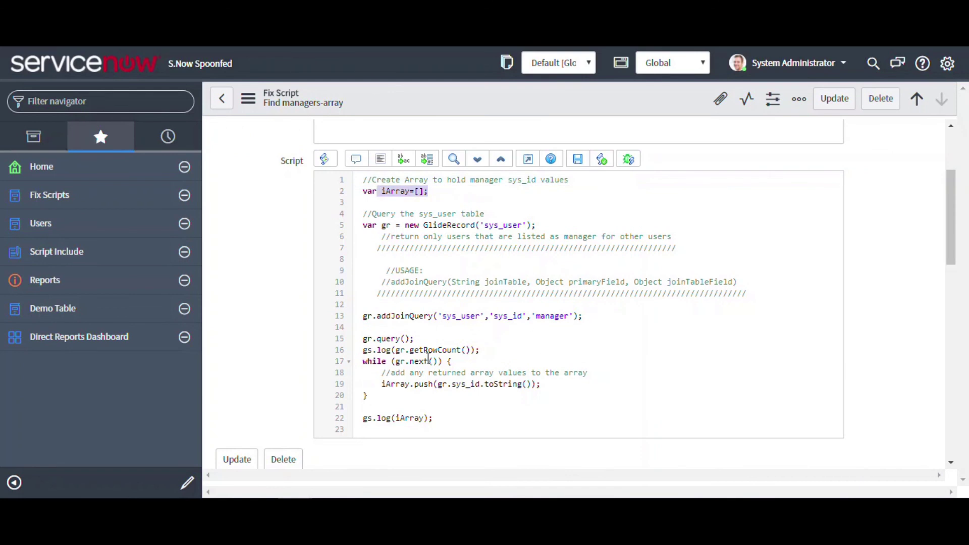
drag(541, 386, 367, 379)
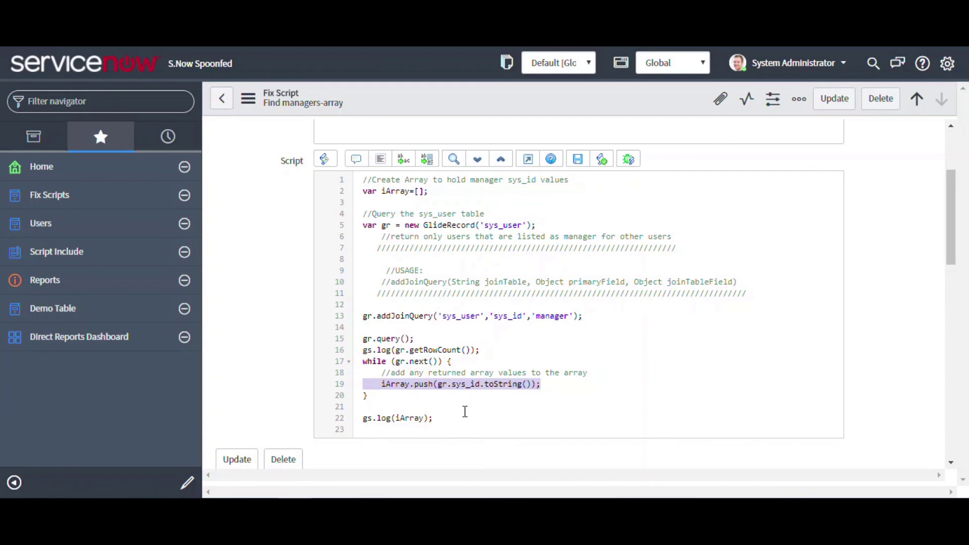
Step: Run the Find managers-array fix script, inspect the logged manager sys_id values, close the result and return to the script code
scroll(417, 328, down, 3)
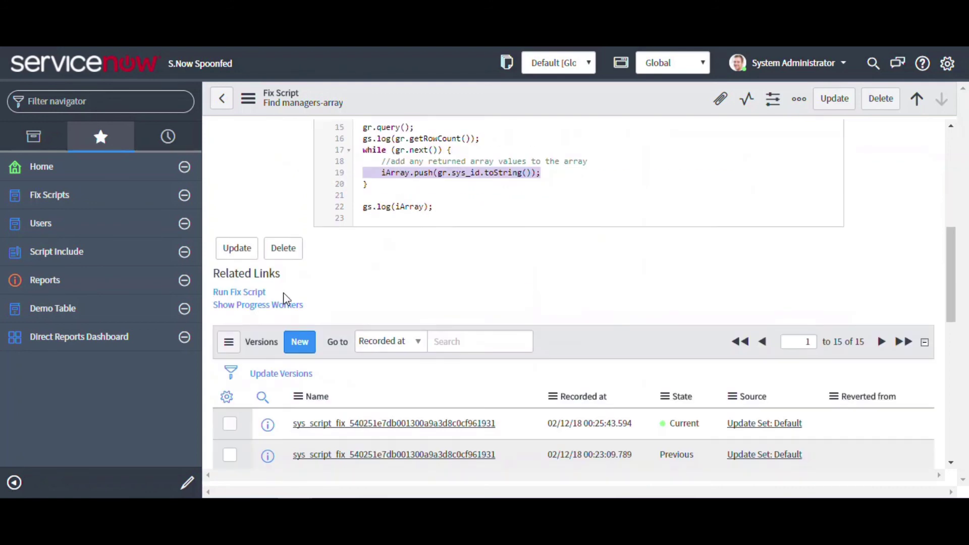
click(256, 292)
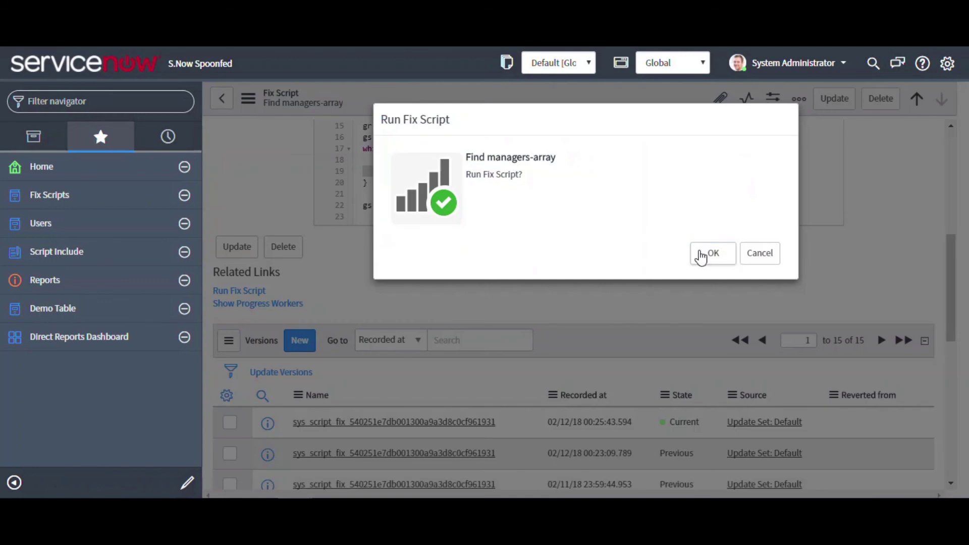
click(701, 255)
click(717, 254)
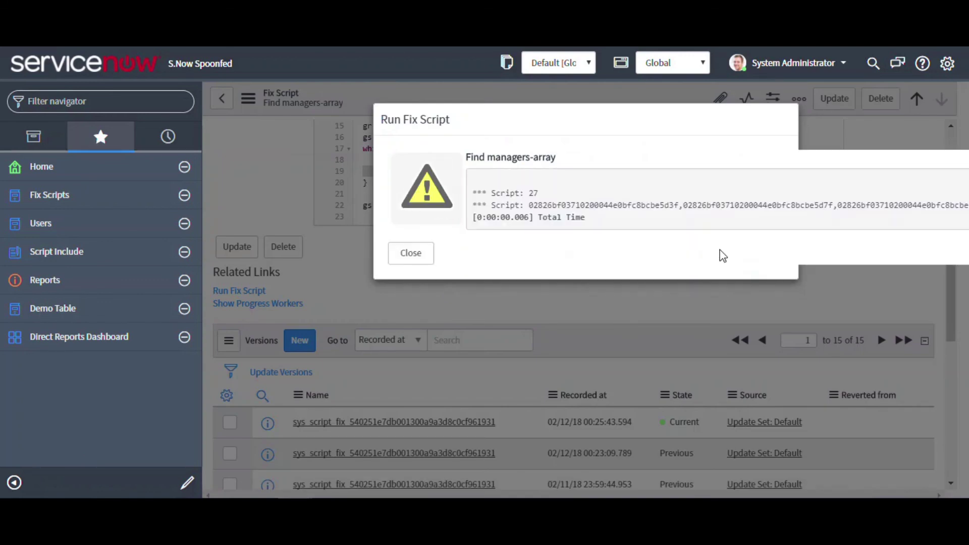
drag(528, 205, 914, 207)
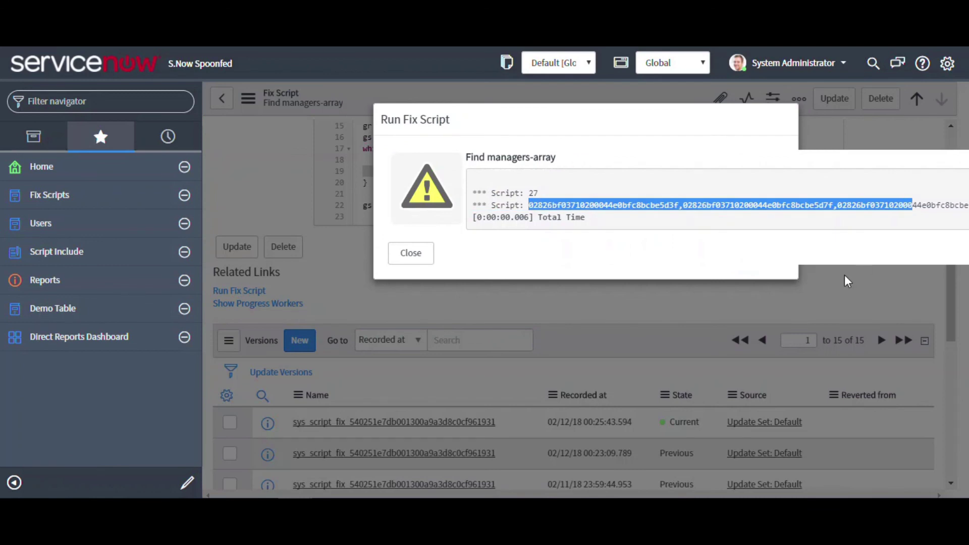
click(398, 255)
scroll(444, 268, up, 2)
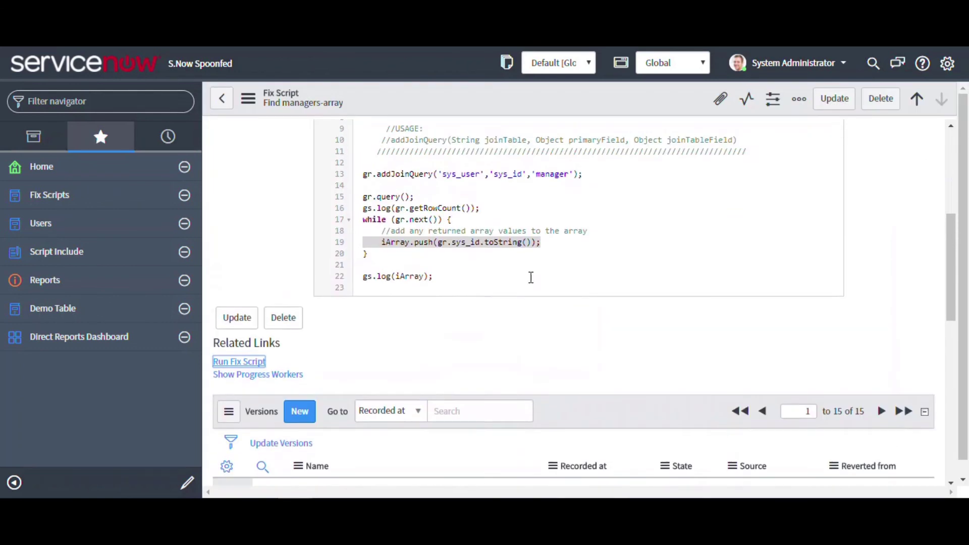
scroll(532, 278, up, 4)
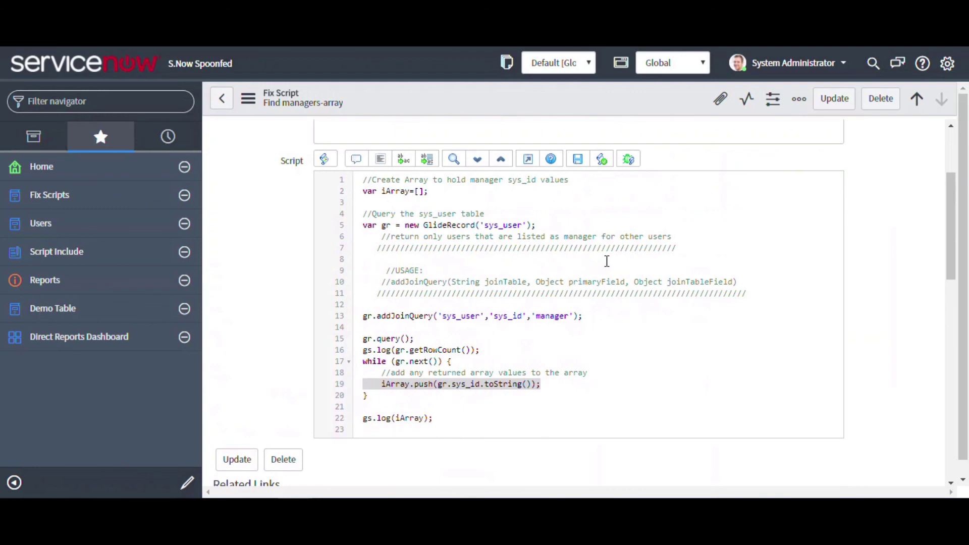
Step: Open the find_managers script include and examine its now function, which holds the same join query and array code
click(63, 254)
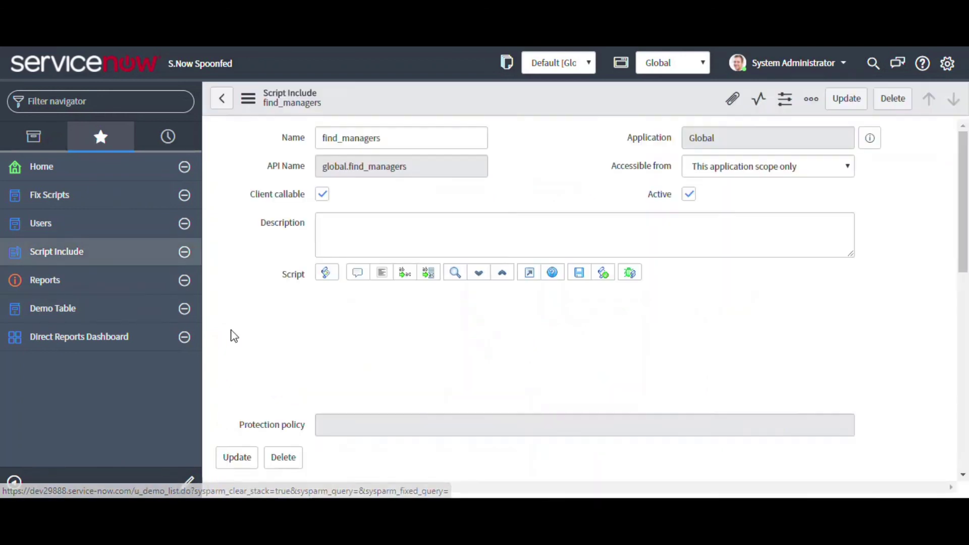
scroll(530, 233, down, 3)
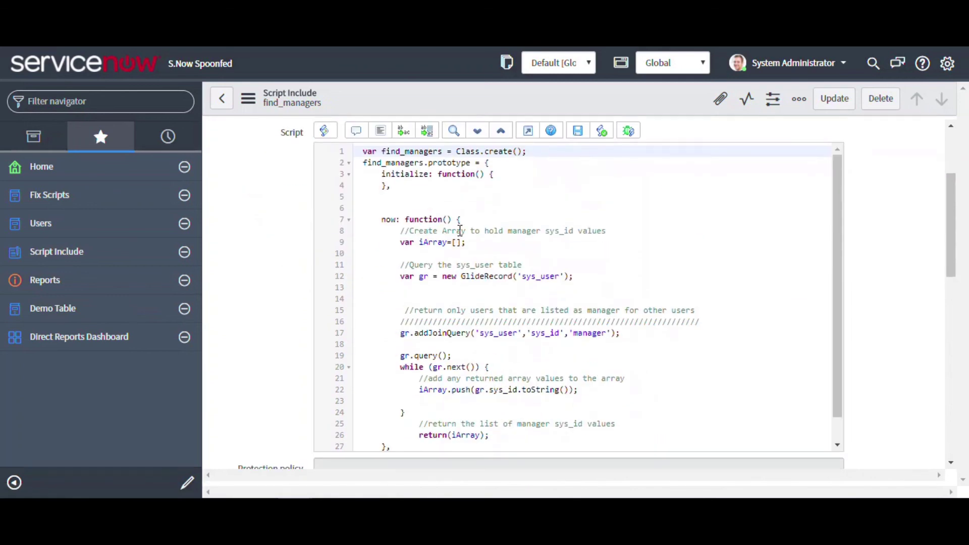
drag(461, 219, 383, 221)
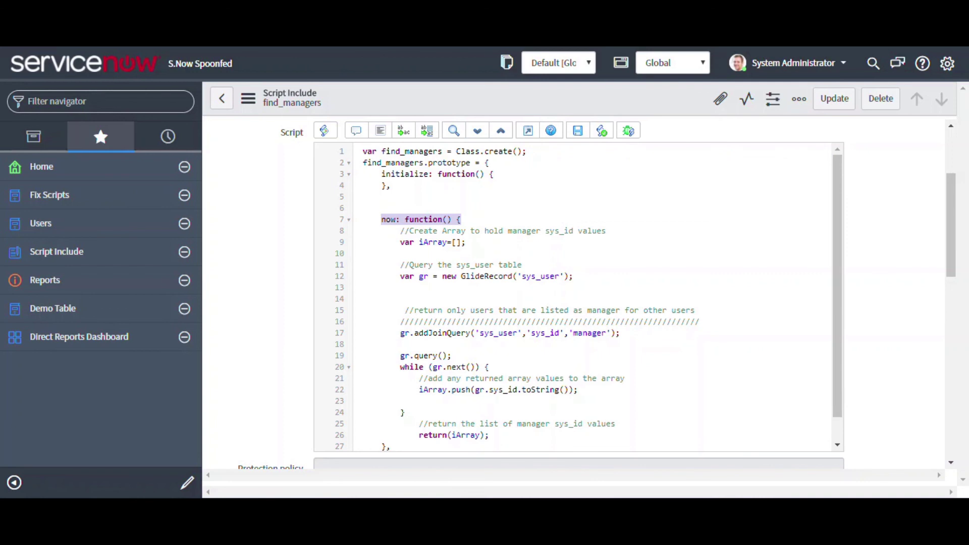
Step: Create a new report from the Reports list and title it find managers
click(45, 281)
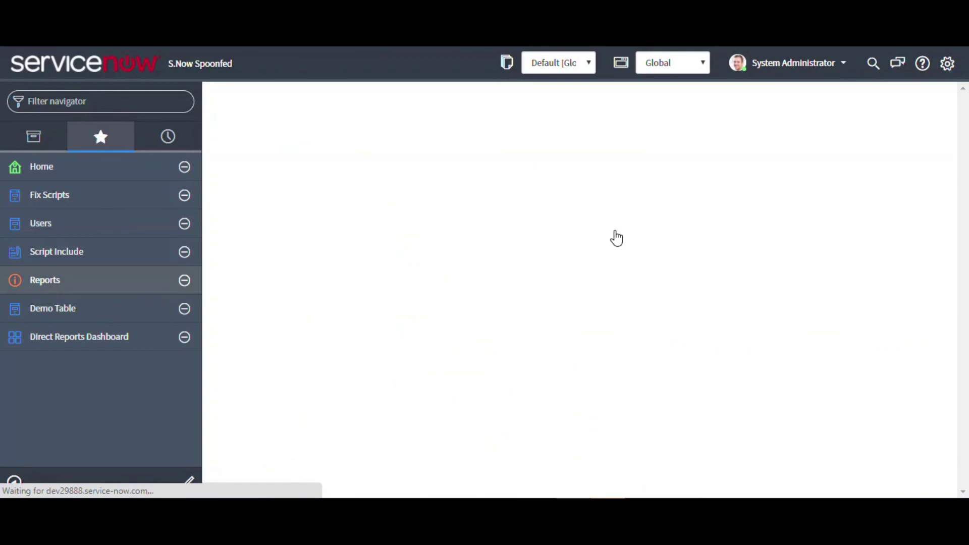
click(872, 104)
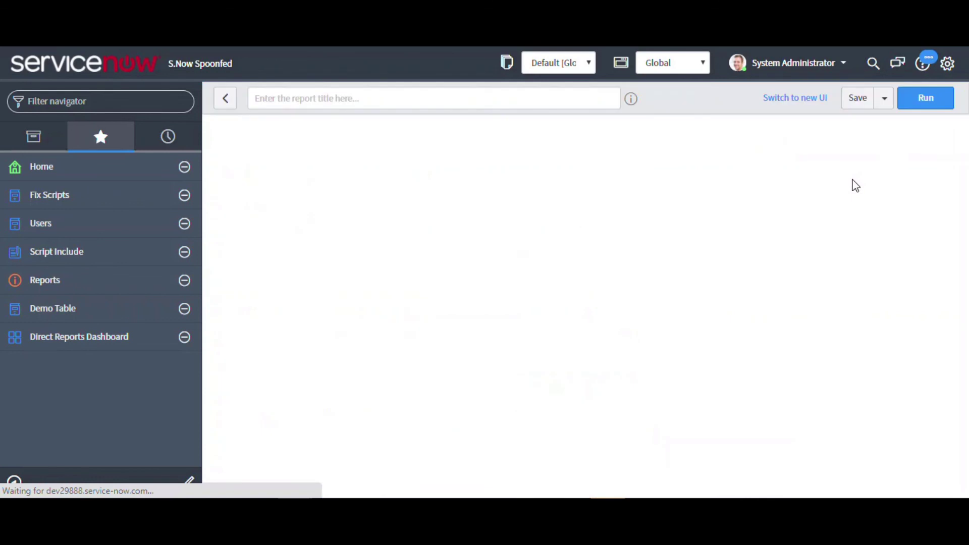
click(329, 98)
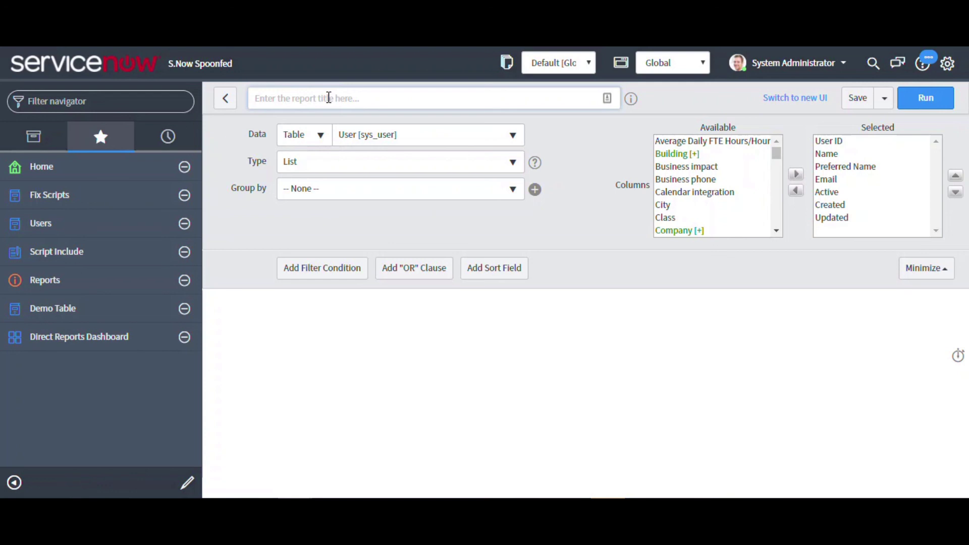
text(find managers)
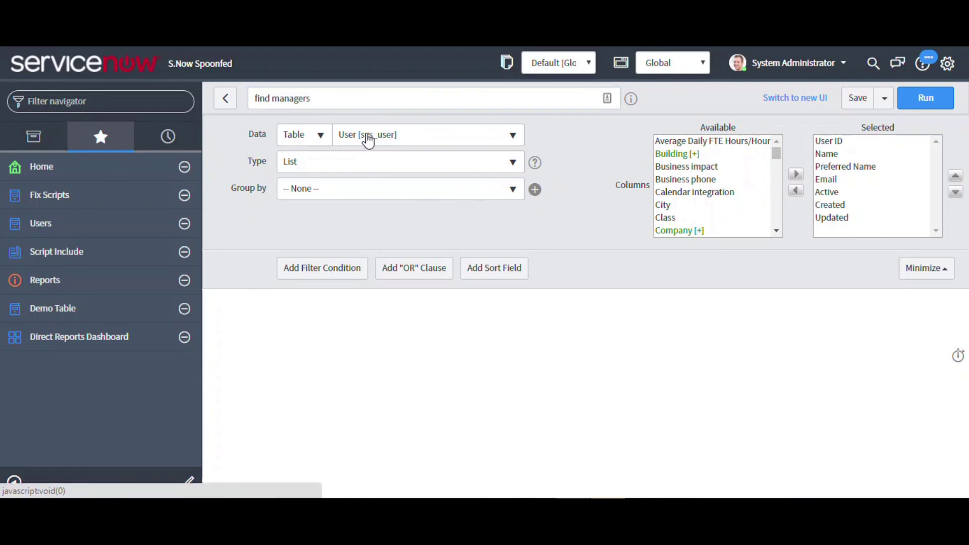
Step: Filter the report on Sys ID is javascript:new find_managers().now() and run it
click(305, 274)
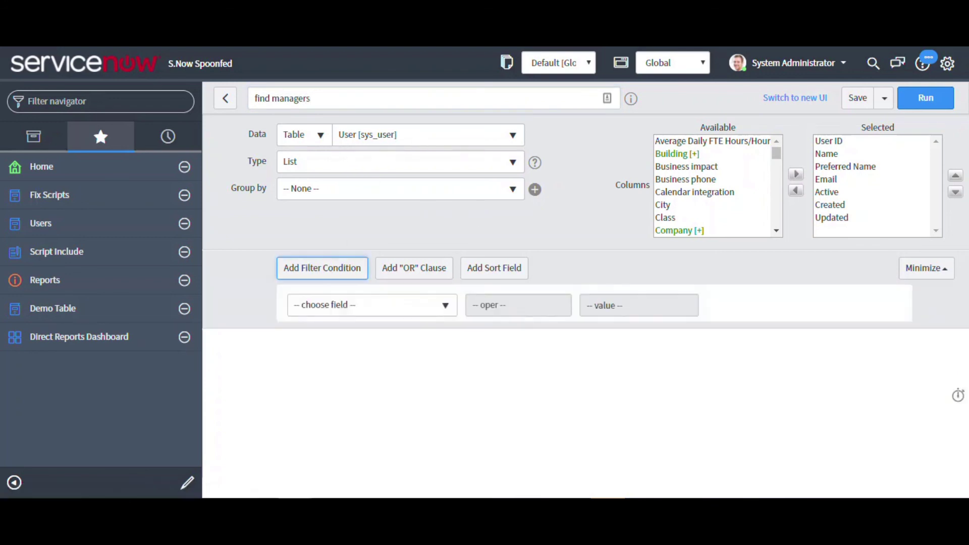
click(376, 306)
text(sy)
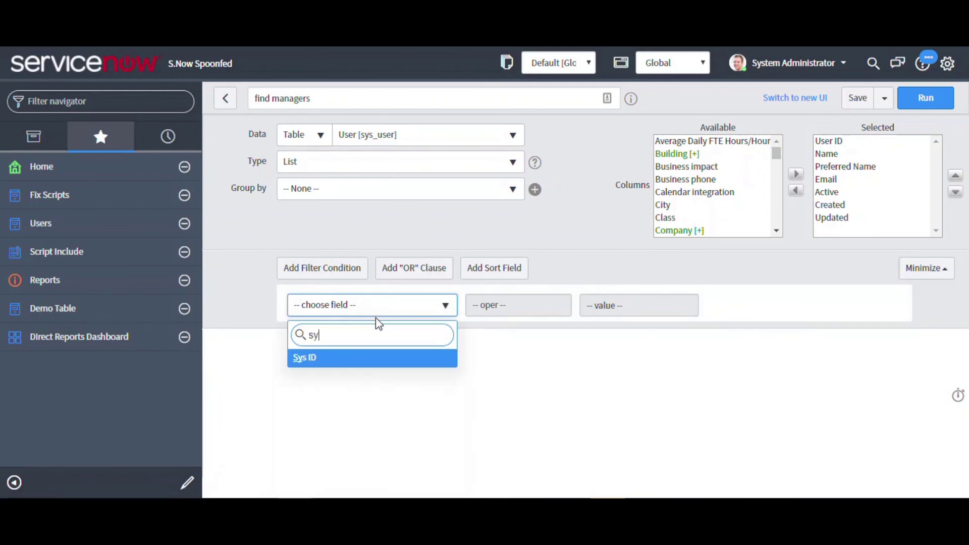
click(343, 359)
click(503, 308)
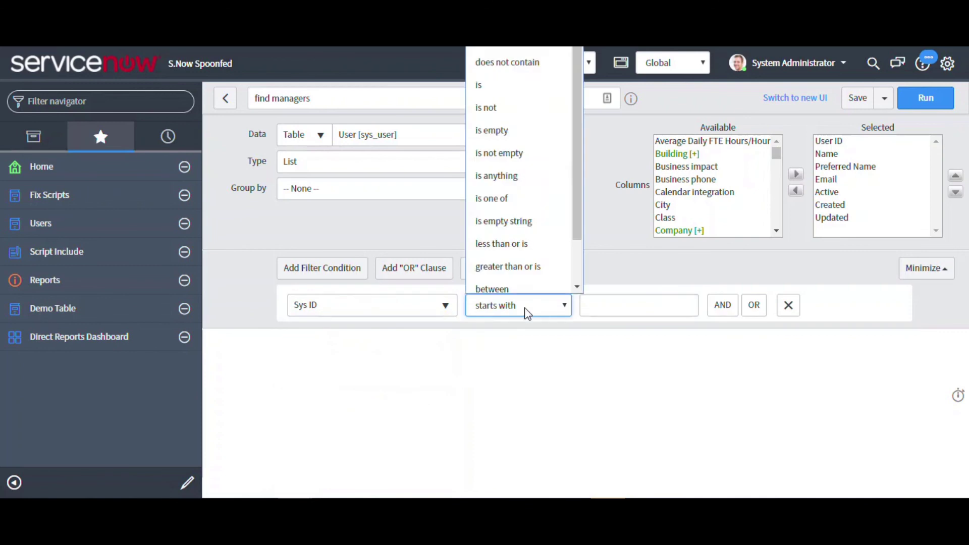
click(509, 75)
click(597, 306)
key(ctrl+v)
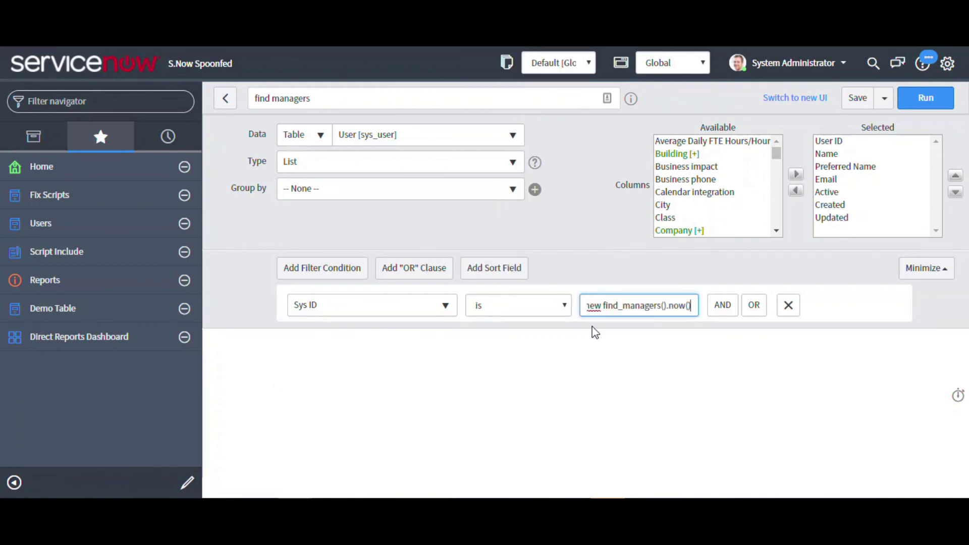
drag(698, 309, 592, 310)
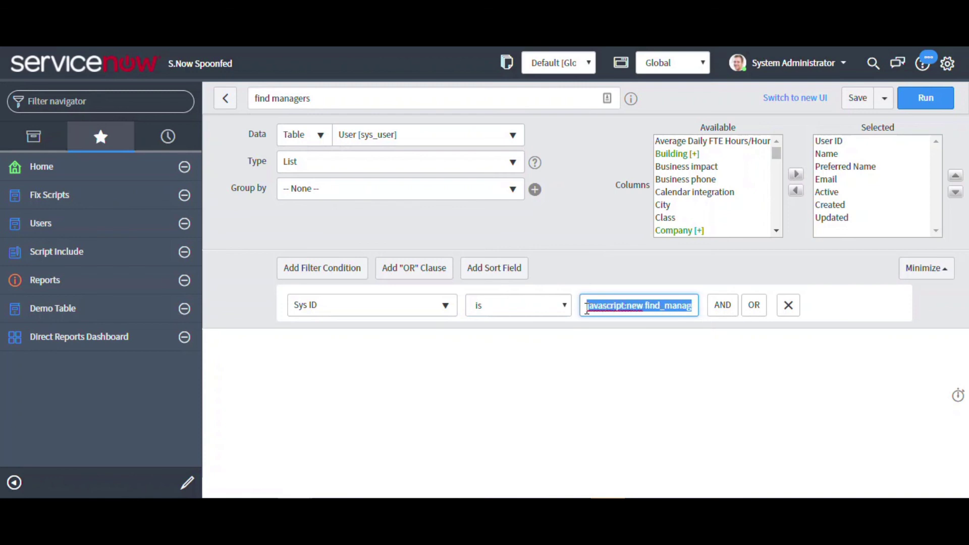
click(560, 359)
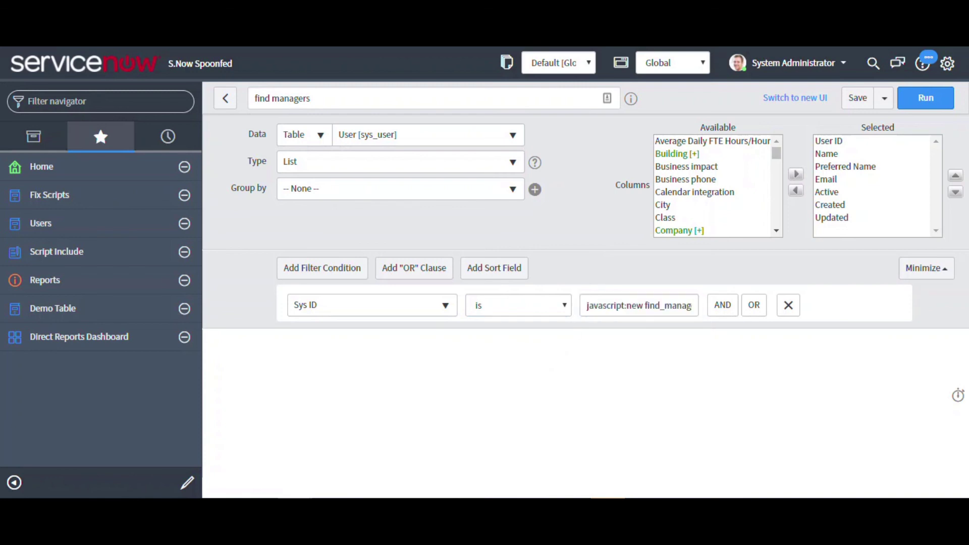
click(920, 108)
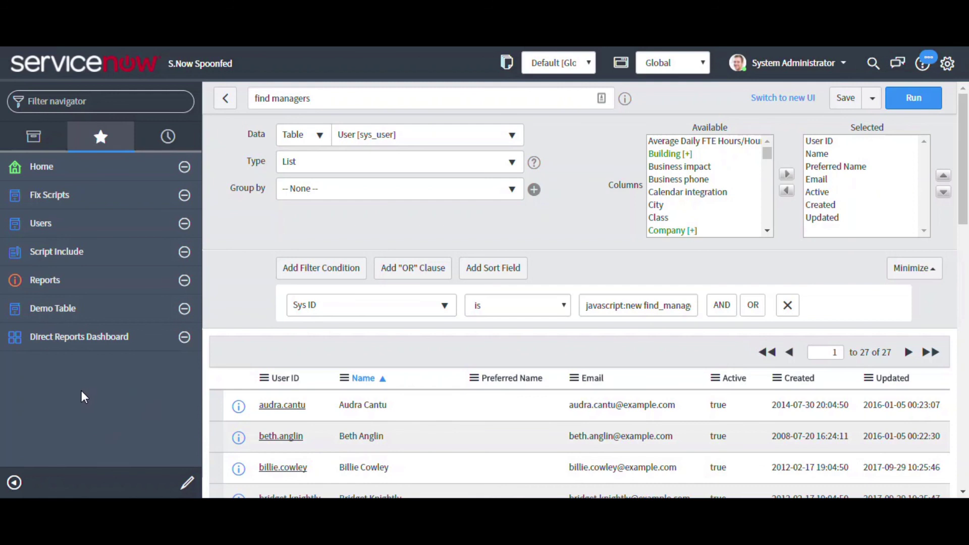
Step: Start a new Demo Table record, look through the users offered by the Manager field's reference lookup, and close the lookup
click(71, 309)
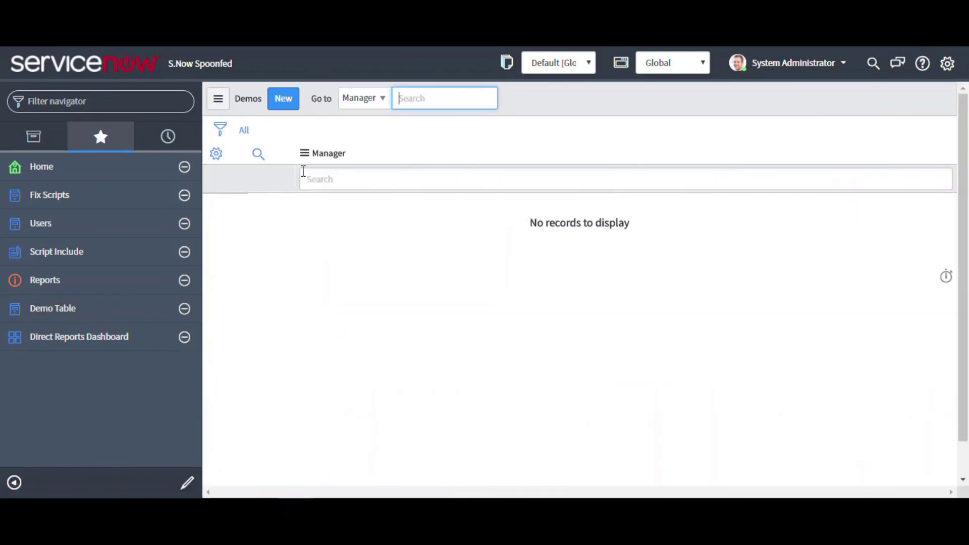
click(281, 100)
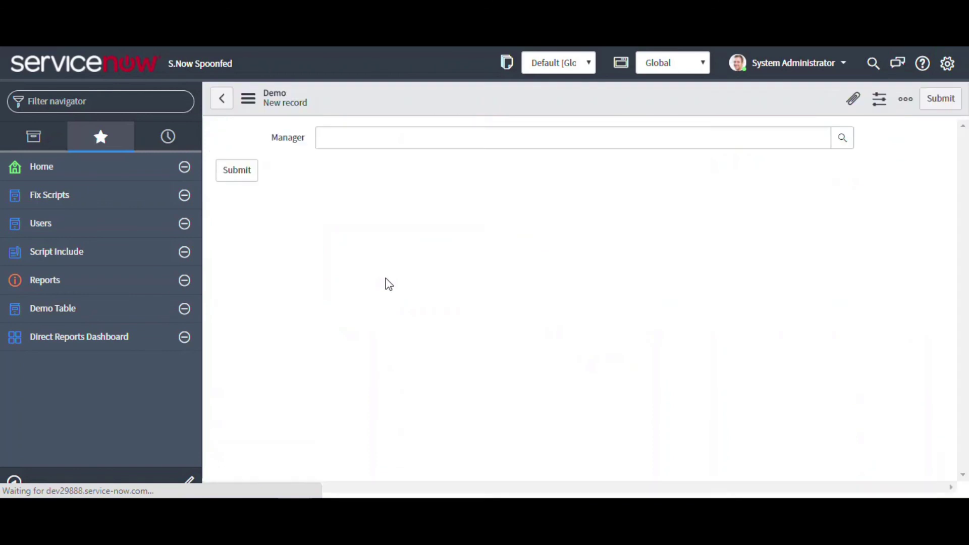
right_click(292, 146)
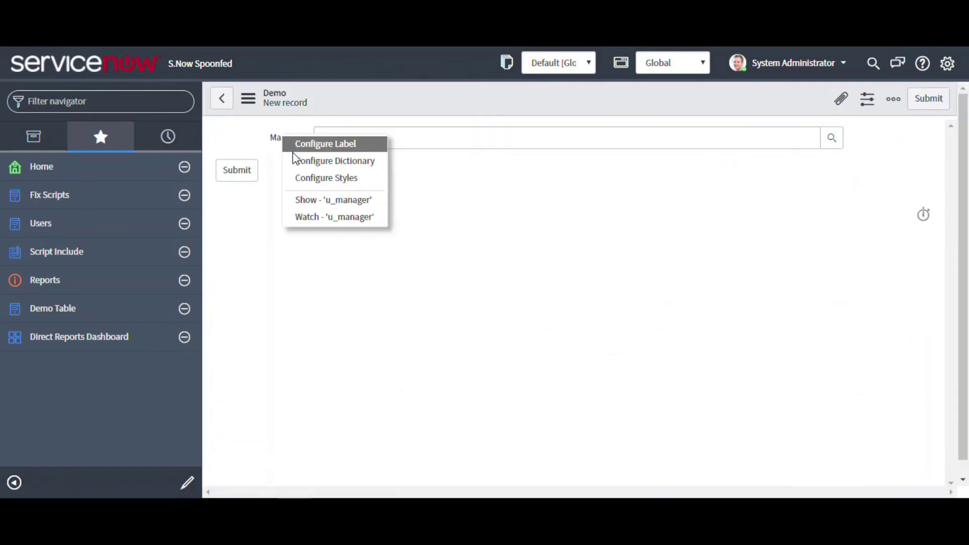
click(818, 139)
click(828, 141)
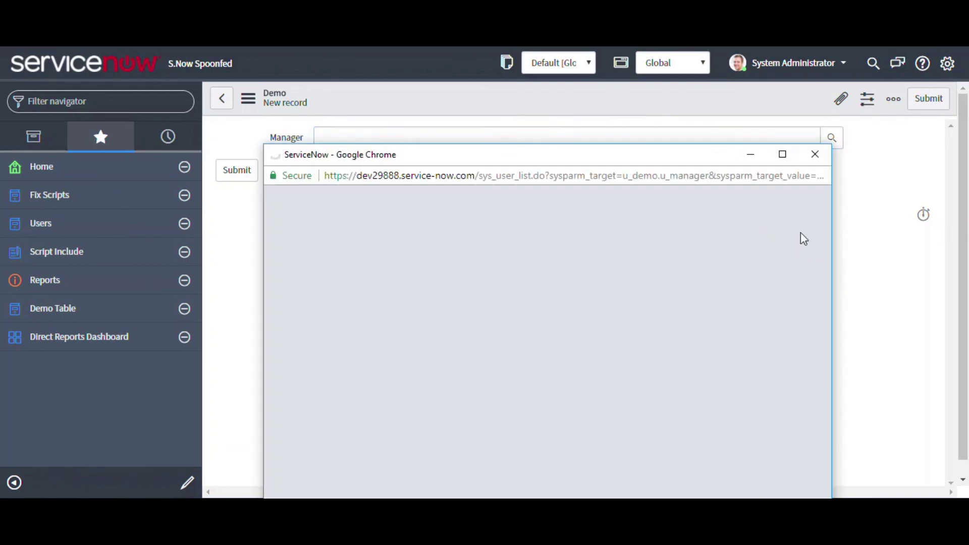
scroll(621, 262, down, 2)
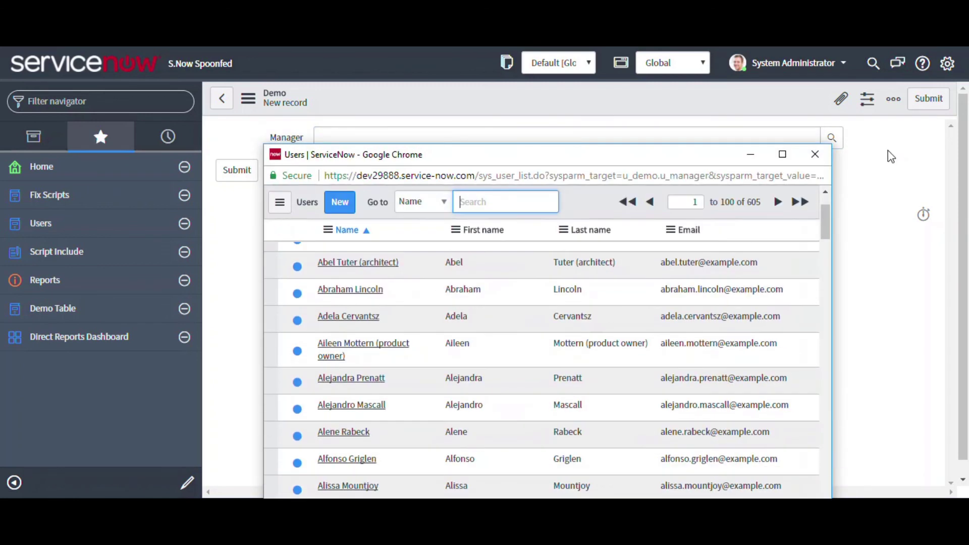
click(815, 154)
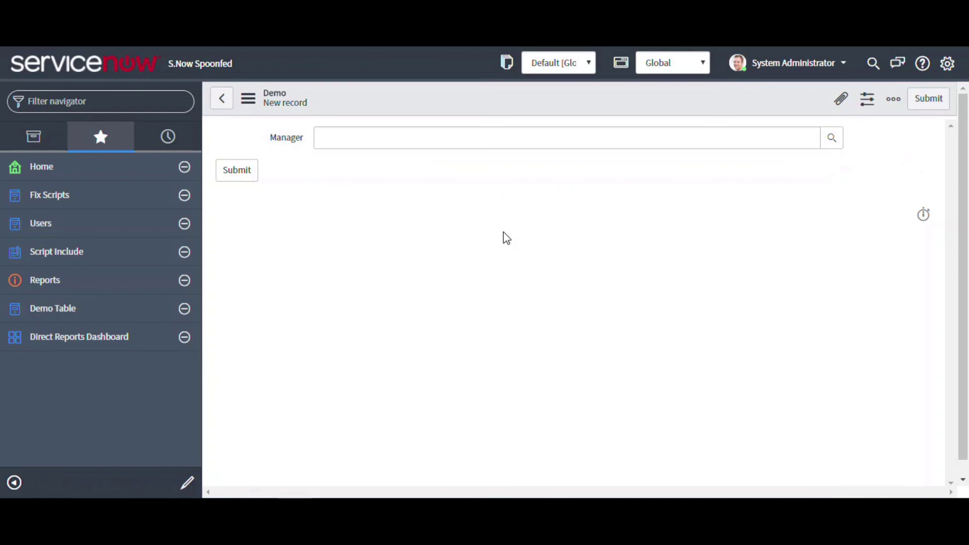
Step: Open the dictionary entry of the Demo record's Manager field in Advanced view and bring up its reference specification
right_click(286, 137)
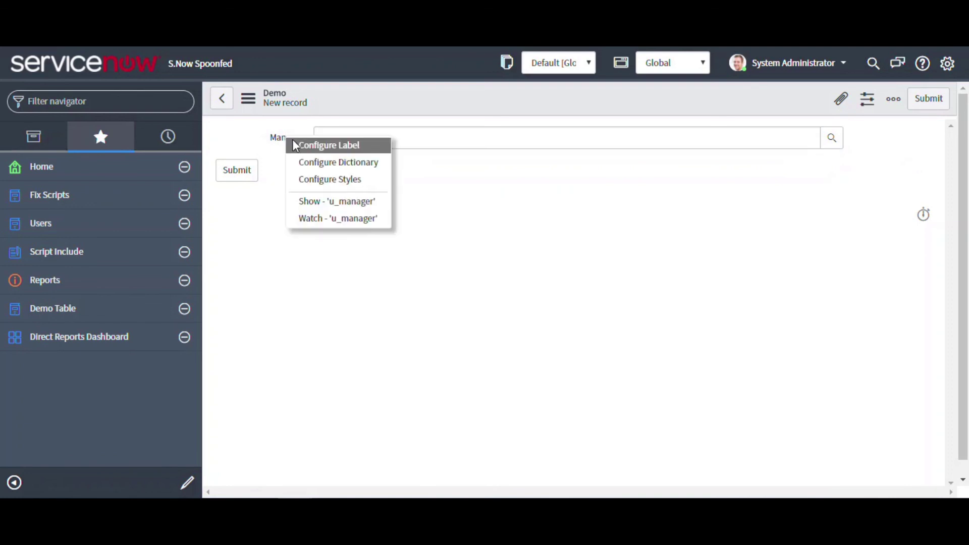
click(554, 222)
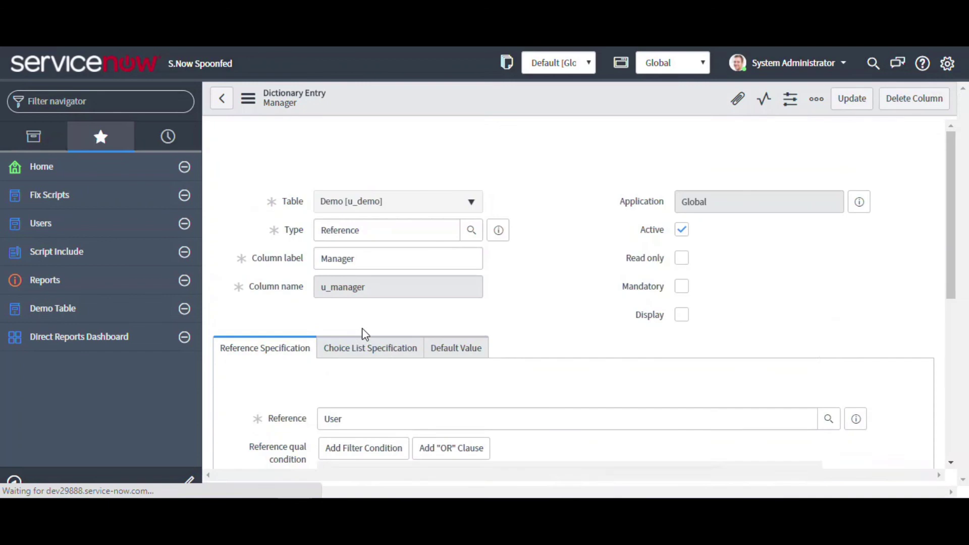
scroll(575, 303, down, 5)
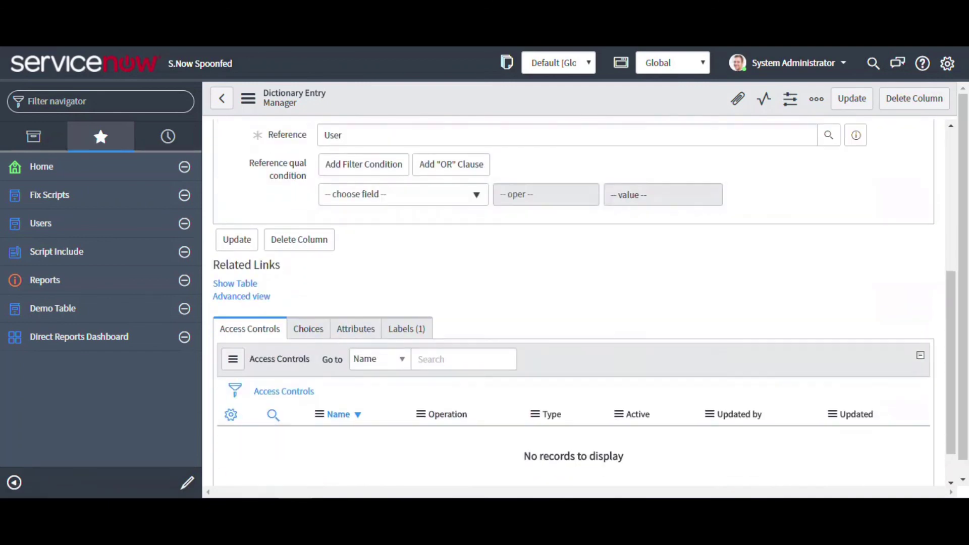
click(245, 297)
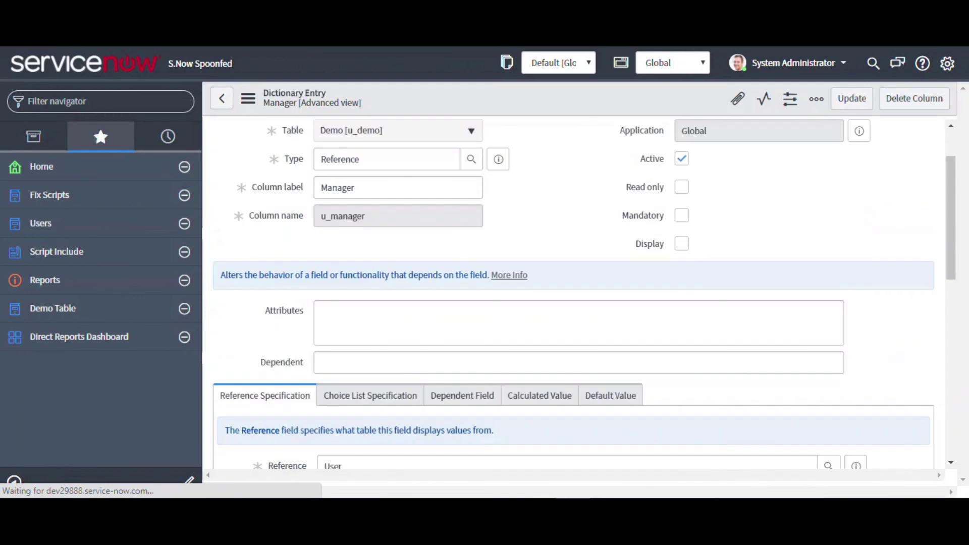
scroll(426, 296, down, 4)
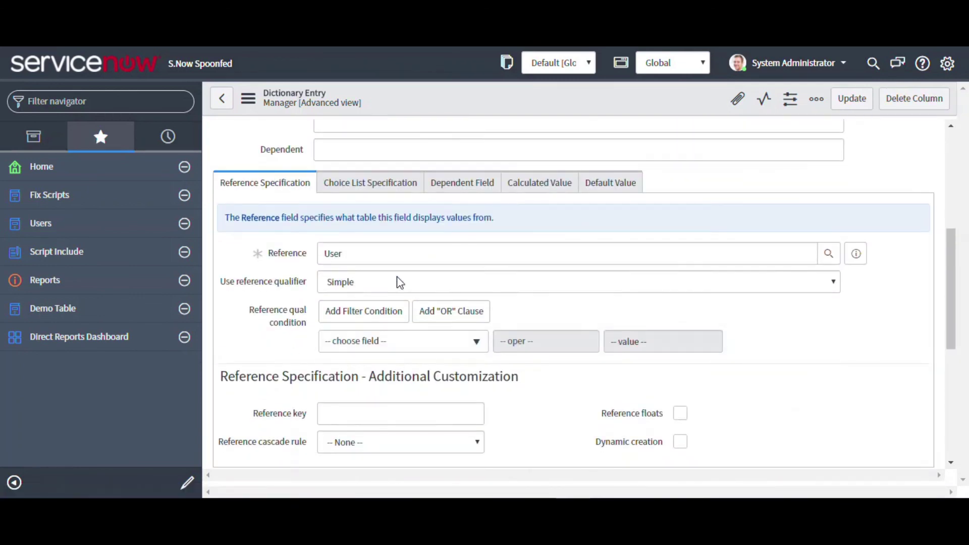
click(390, 252)
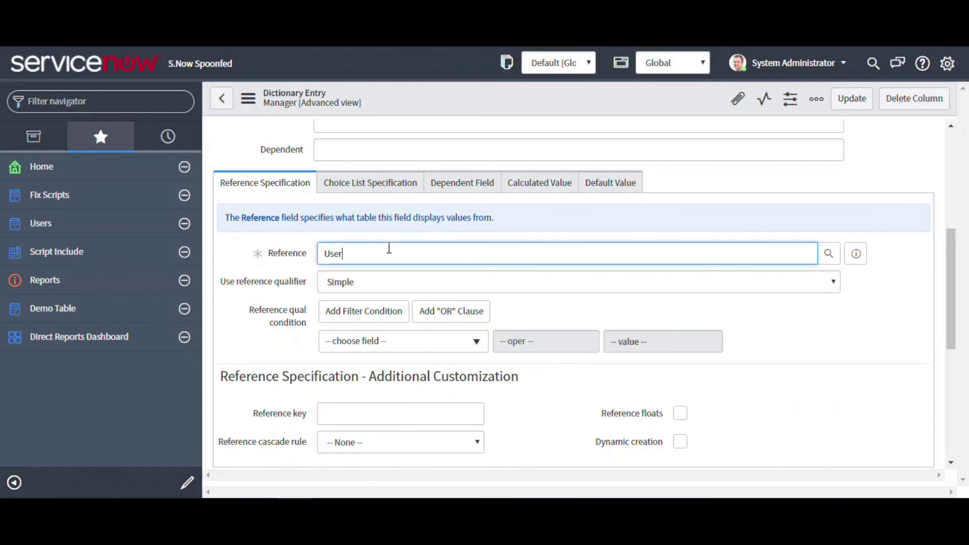
Step: Set the Manager field's reference qualifier to Advanced with sys_id=javascript:new find_managers().now() and update the dictionary entry
click(372, 282)
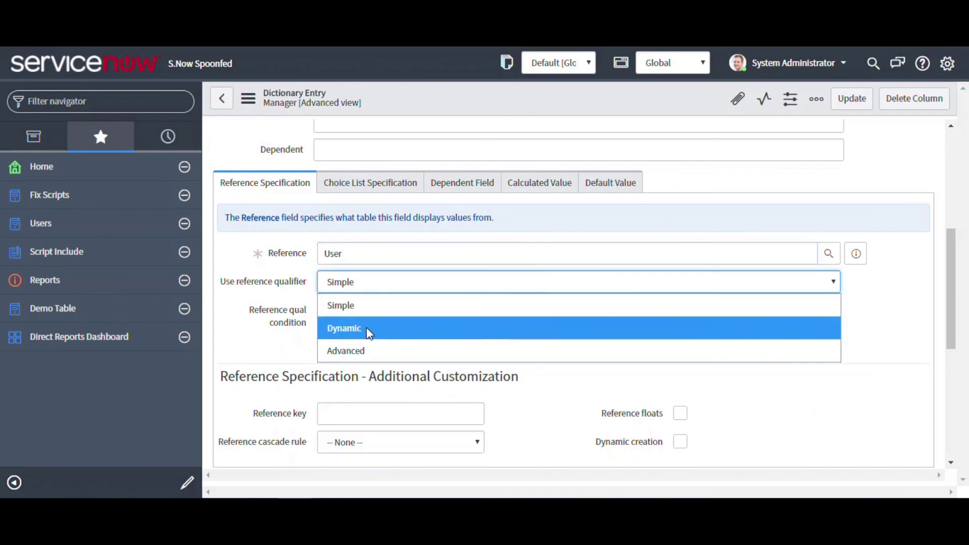
click(362, 351)
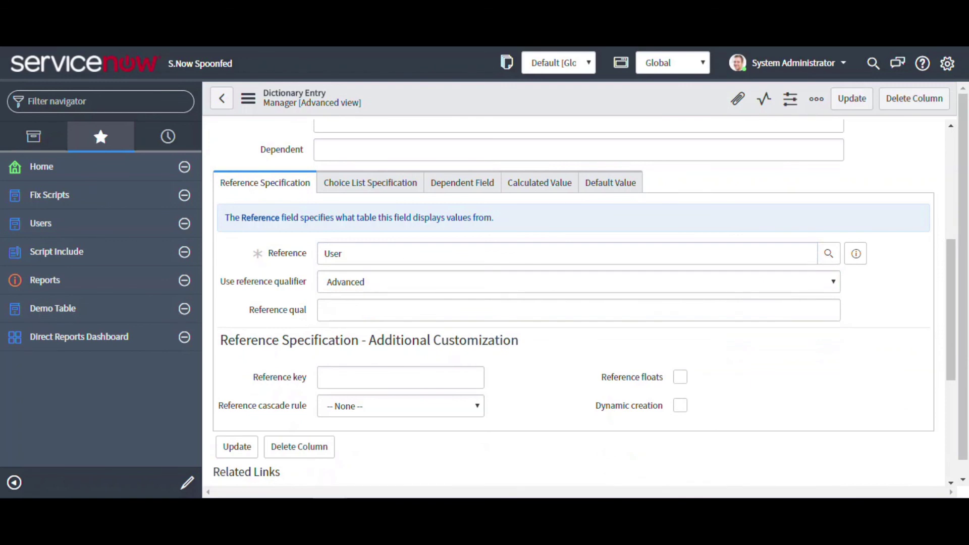
click(347, 313)
text(sys_id=javascript:new find_managers().now())
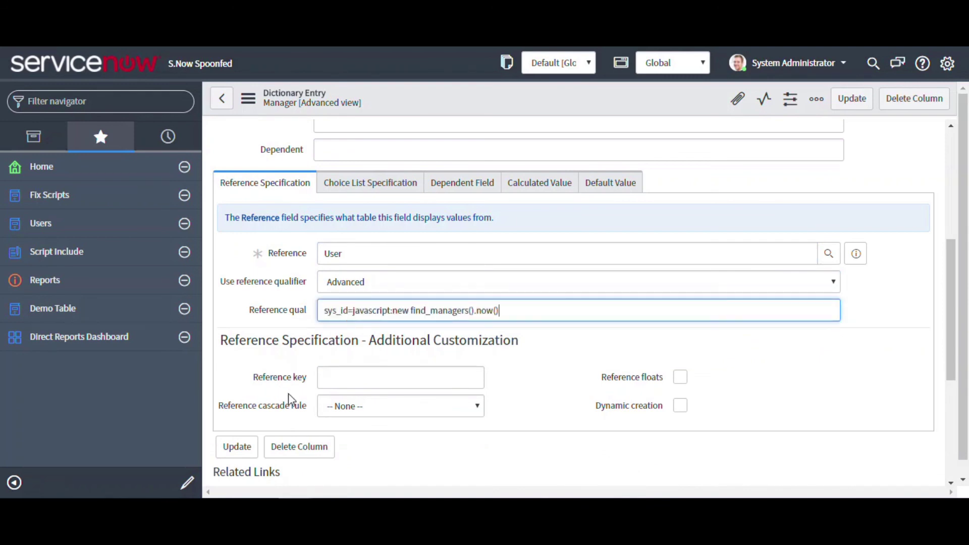
click(245, 450)
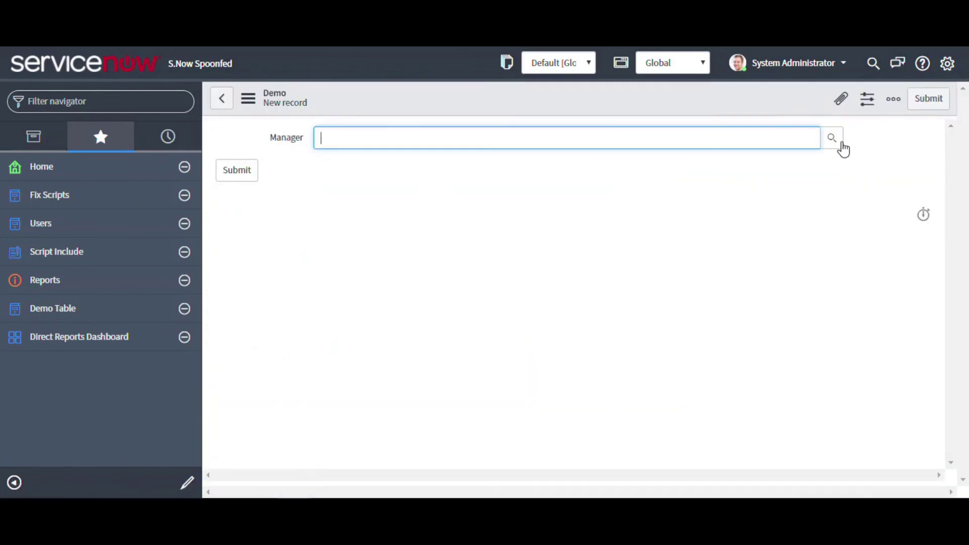
Step: Check the users and record count in the Manager field's reference lookup on the new Demo record, and close the lookup
click(842, 143)
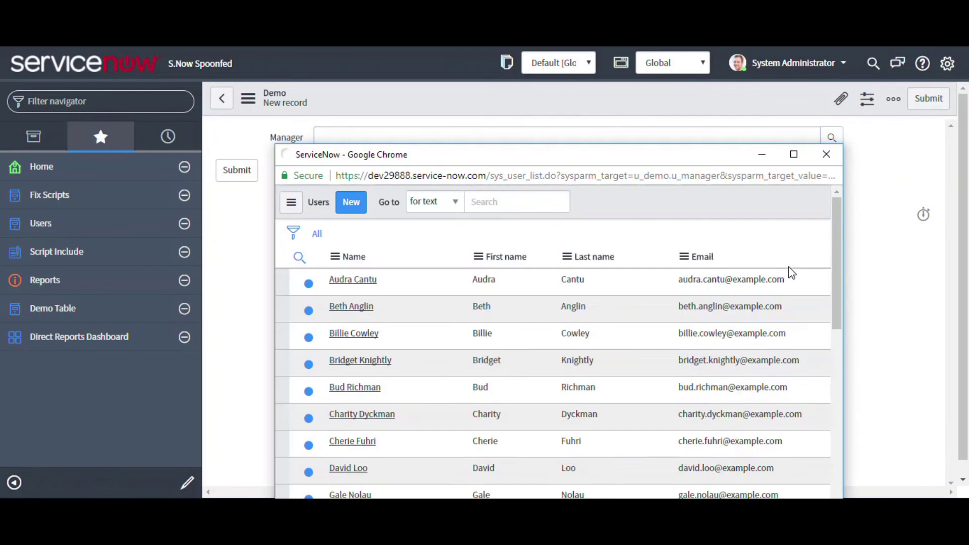
drag(780, 202, 743, 199)
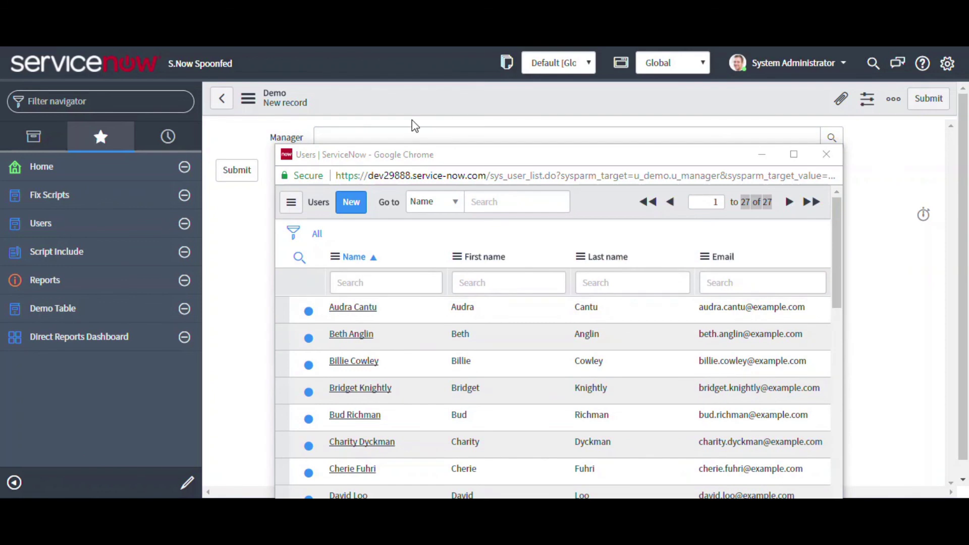
click(826, 156)
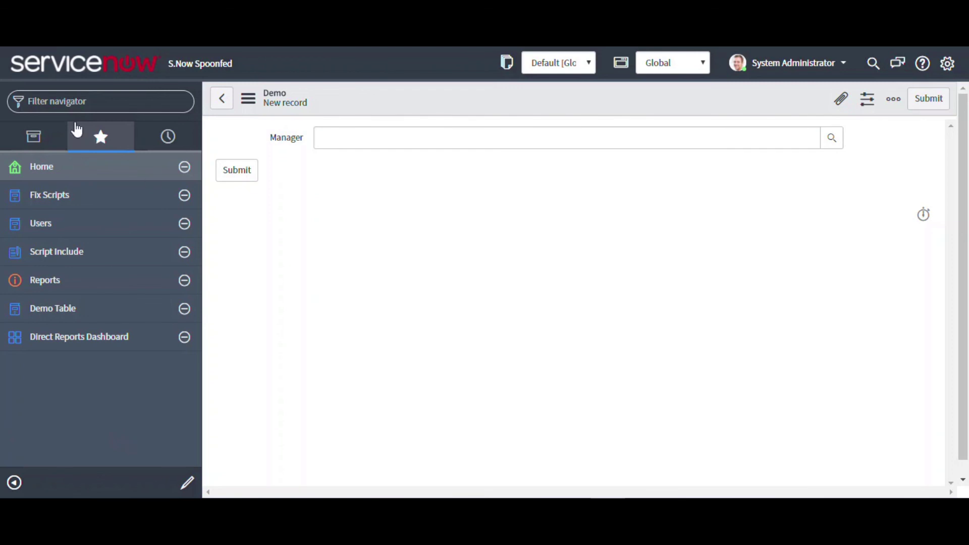
Step: Find Interactive Filters under Homepage Admin in the navigator and start a new interactive filter
click(98, 104)
text(Interact)
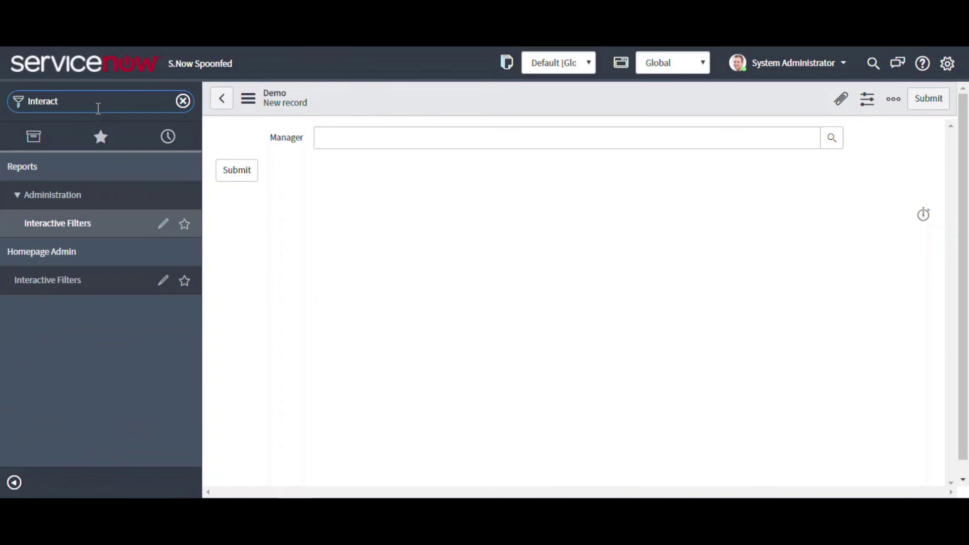
click(31, 279)
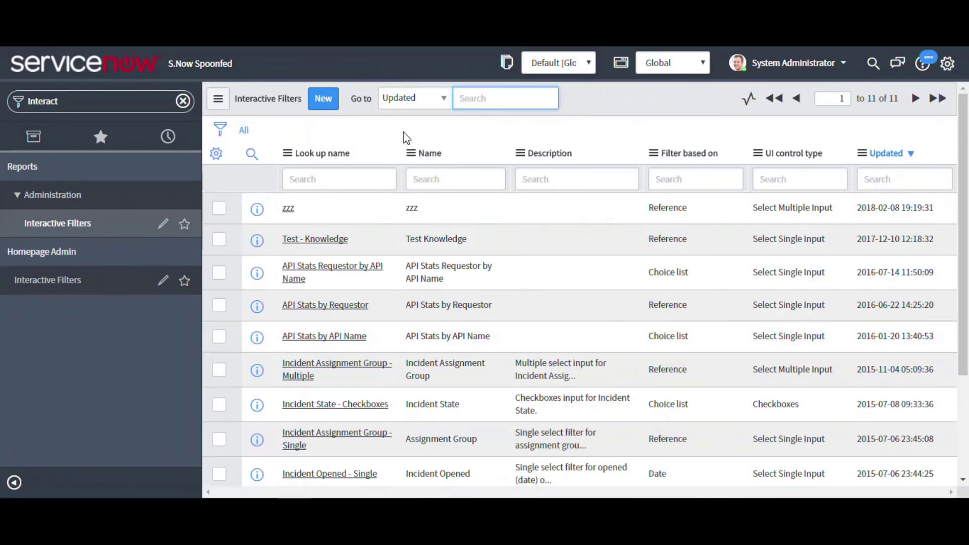
click(328, 101)
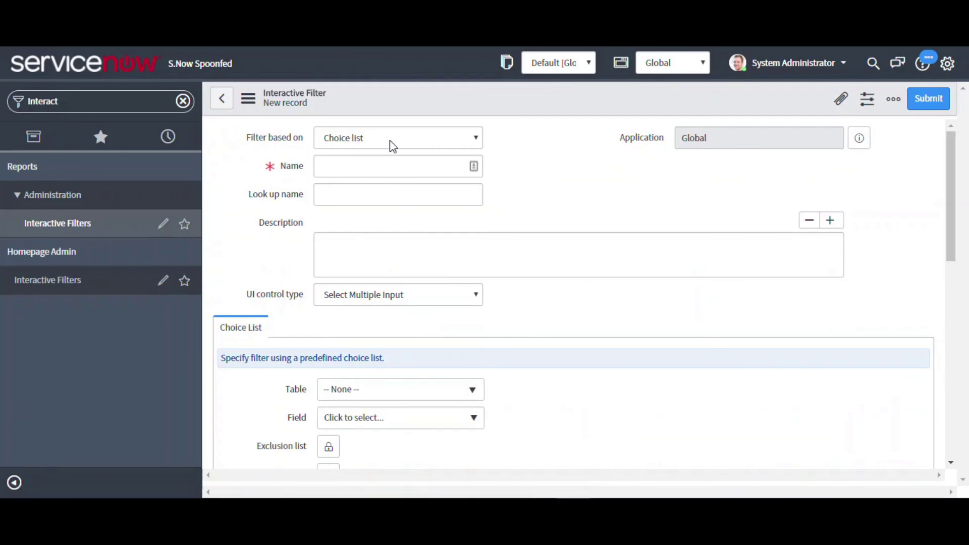
Step: Base the interactive filter on Reference and enter Managers as both its name and its look up name
click(393, 146)
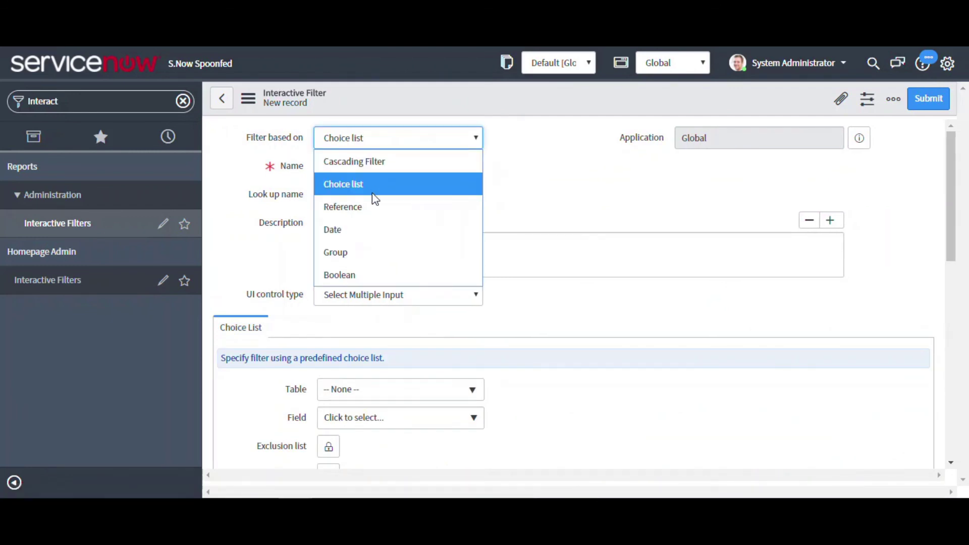
click(369, 207)
click(358, 168)
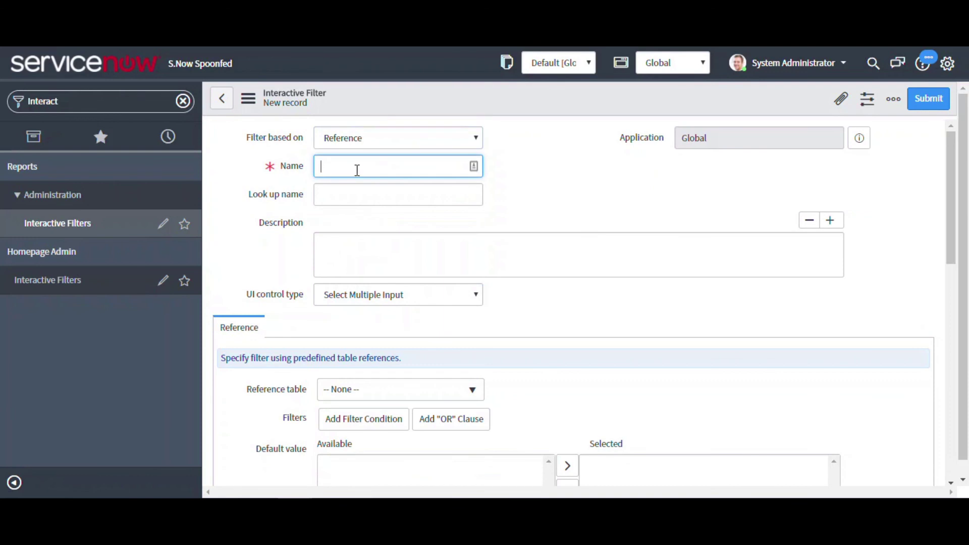
text(Managers)
key(Tab)
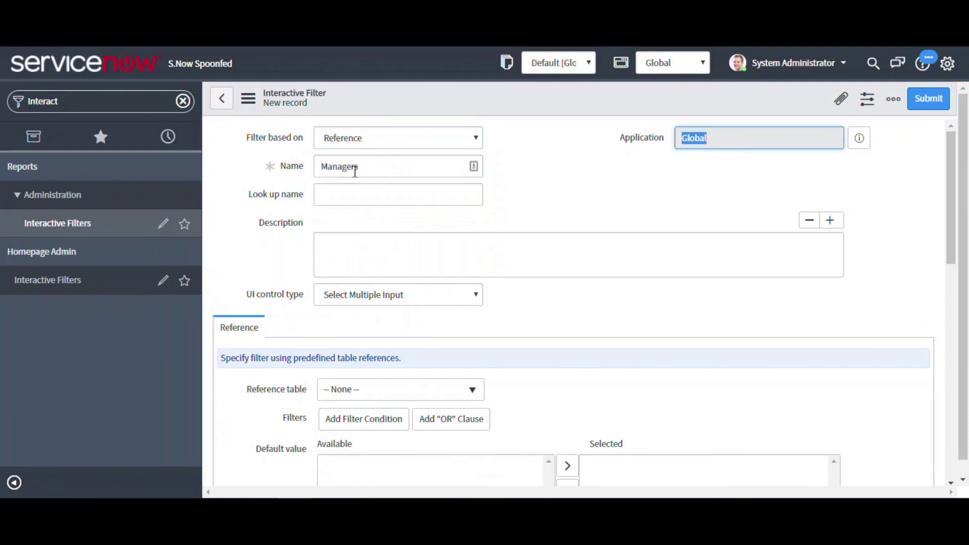
key(Tab)
text(Mana)
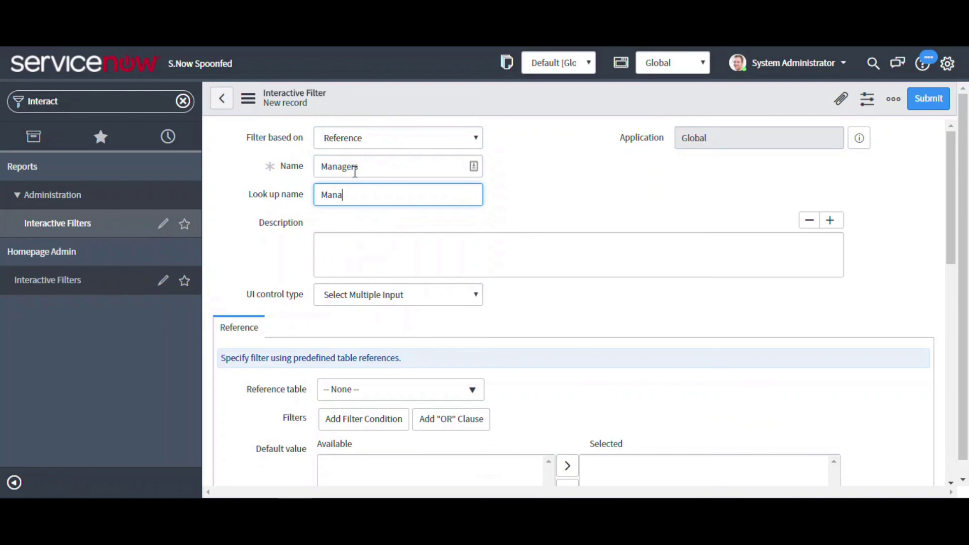
text(gers)
click(371, 237)
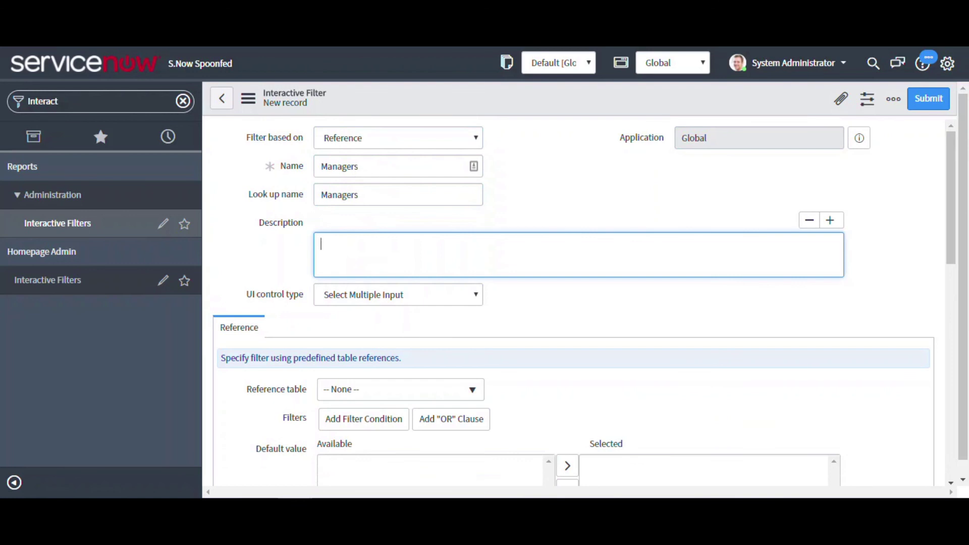
key(Tab)
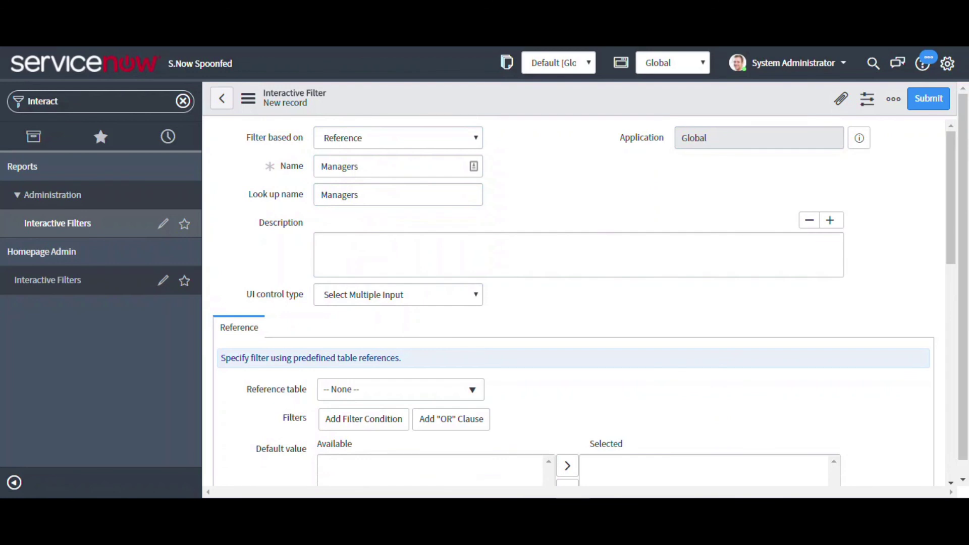
Step: Keep Select Multiple Input as the UI control type and set the reference table to User [sys_user]
click(437, 301)
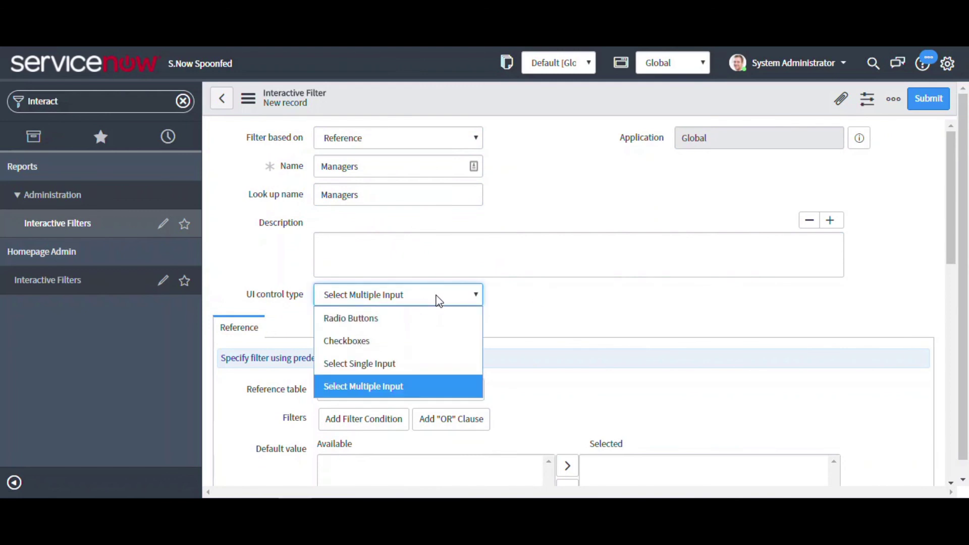
click(438, 301)
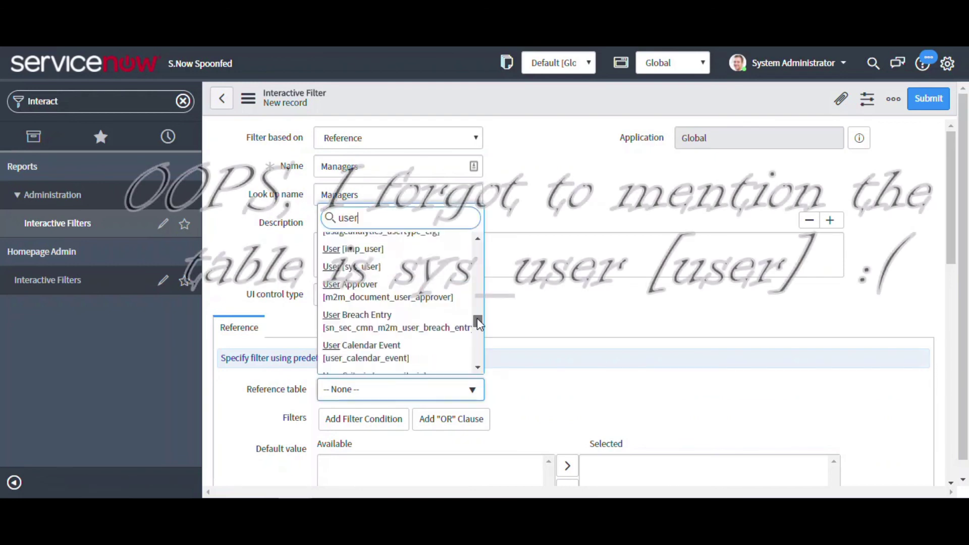
scroll(474, 314, up, 2)
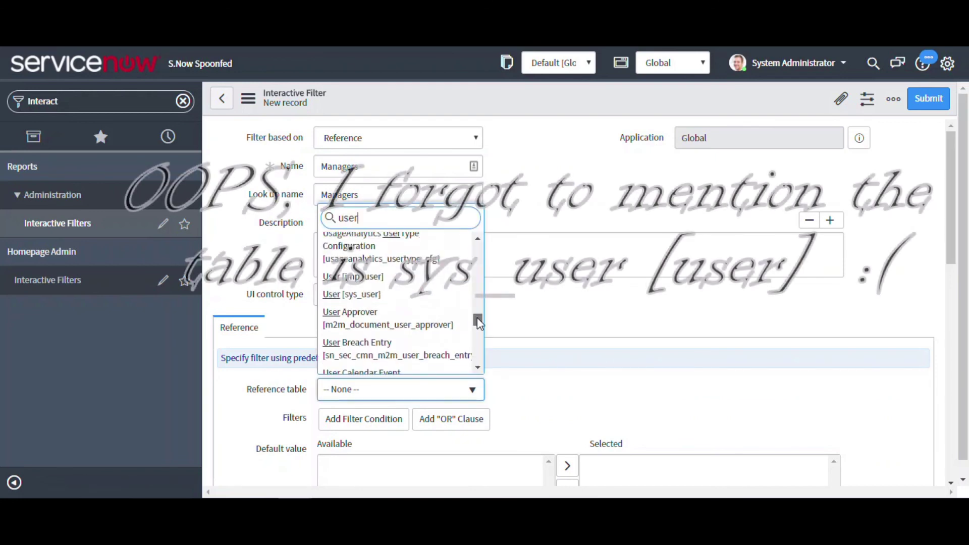
click(449, 309)
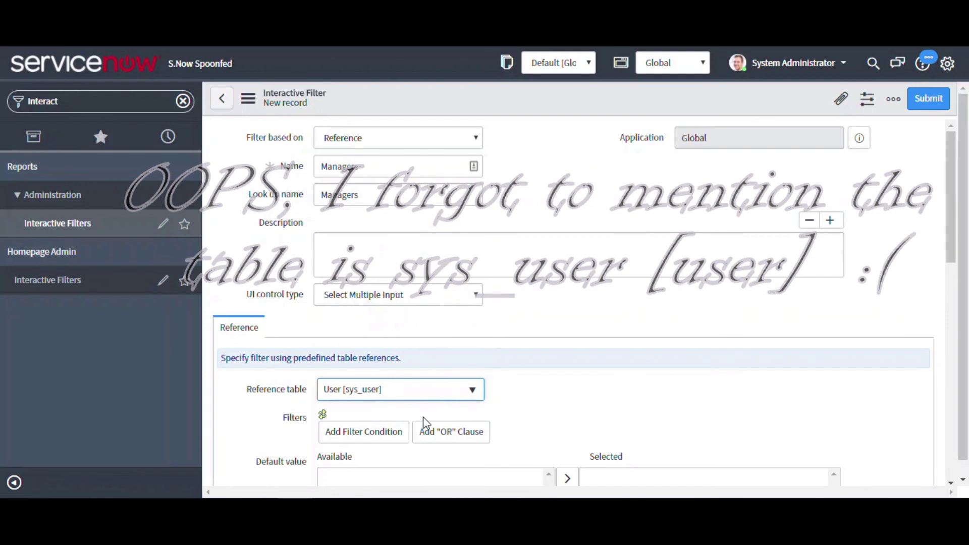
Step: Add a filter condition on Sys ID with the is operator to the interactive filter
click(361, 436)
scroll(360, 440, down, 1)
click(363, 395)
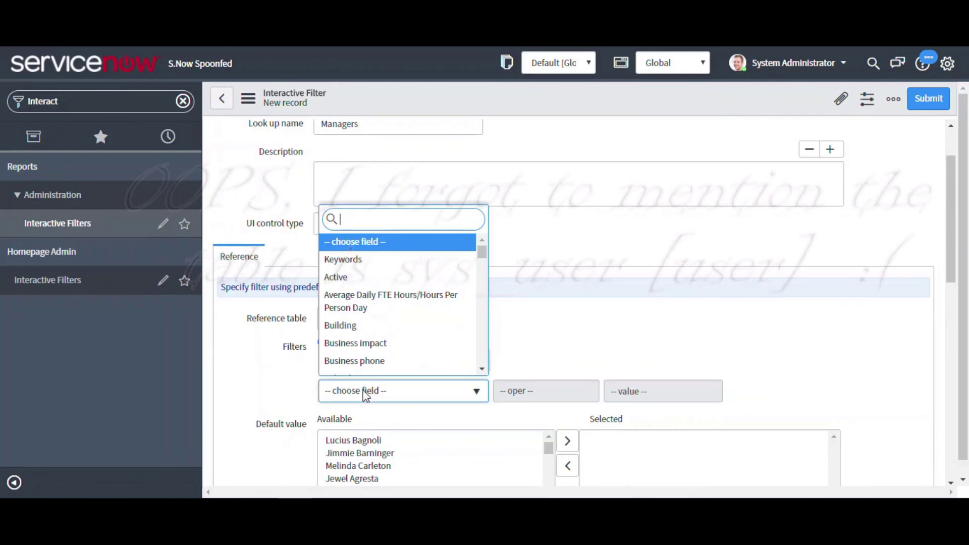
text(sy)
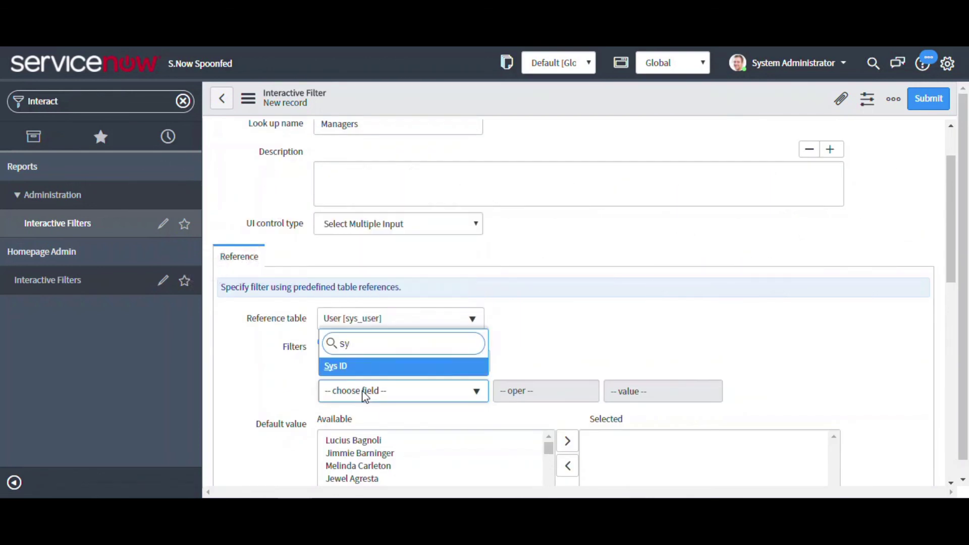
click(357, 367)
click(556, 391)
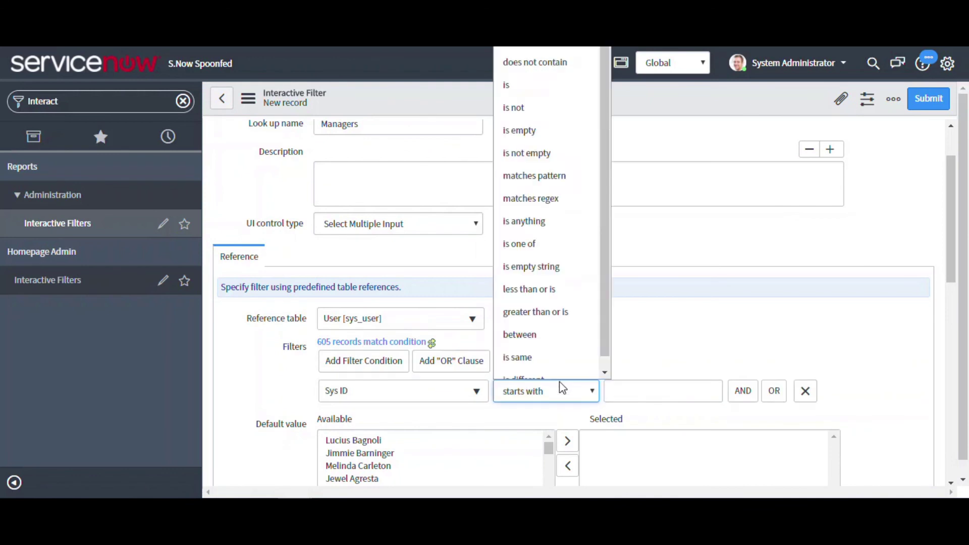
click(507, 74)
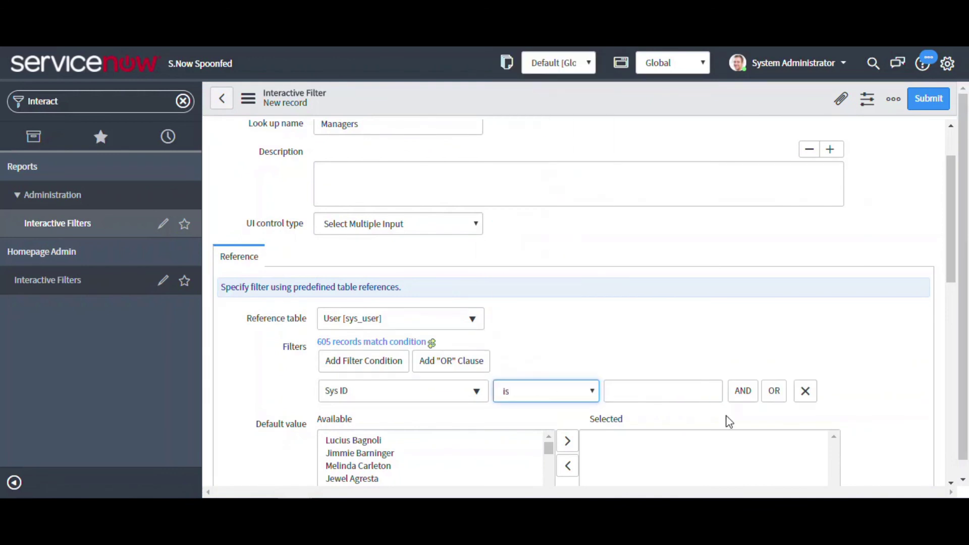
Step: Set the Sys ID condition's value to javascript:new find_managers().now() and save the interactive filter
click(641, 390)
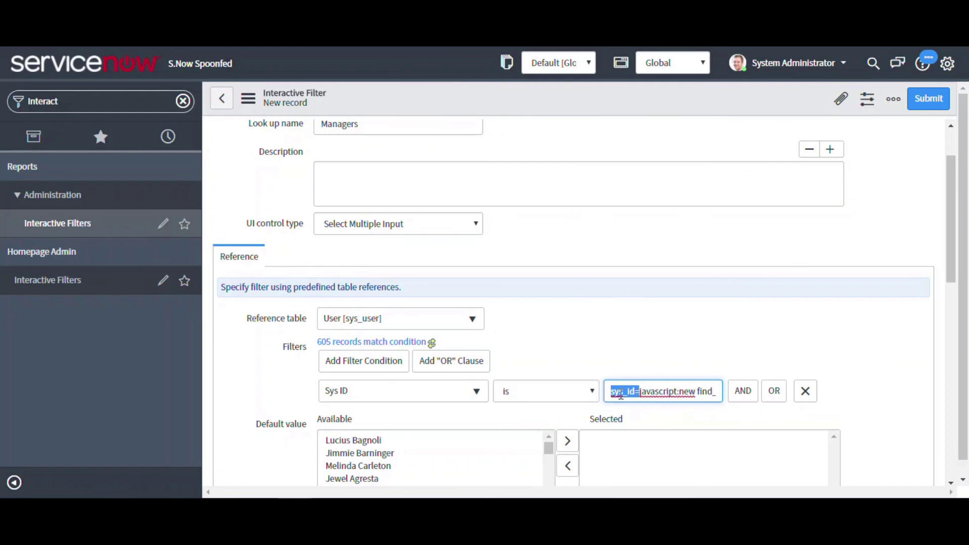
key(BackSpace)
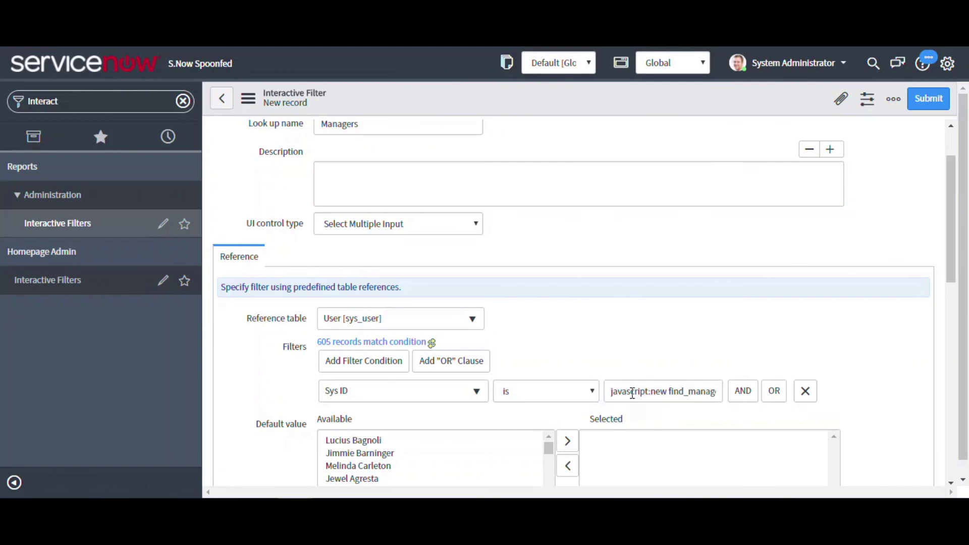
drag(628, 392, 719, 393)
click(705, 365)
right_click(651, 106)
click(672, 114)
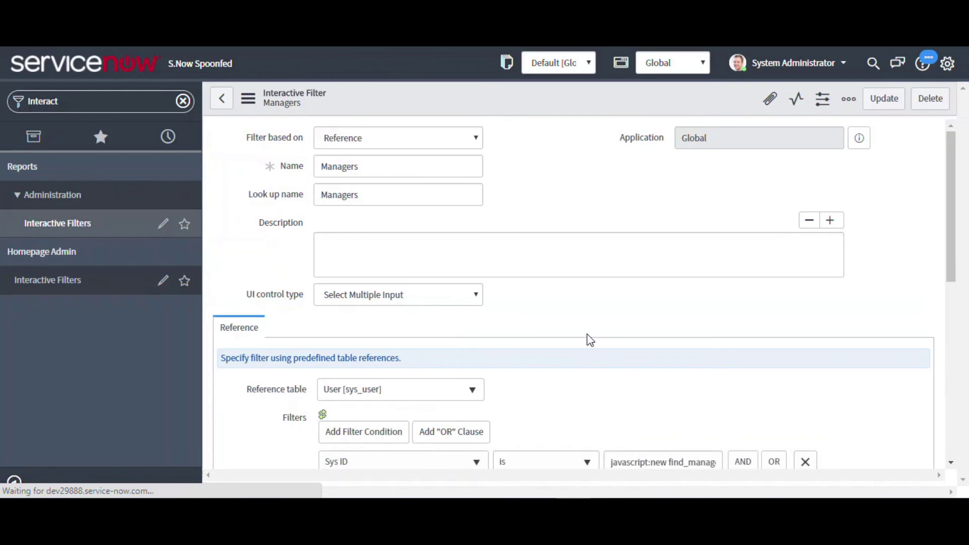
Step: Start a new interactive filter reference for the Managers filter and set its reference table to User [sys_user]
scroll(589, 323, down, 2)
scroll(555, 331, down, 1)
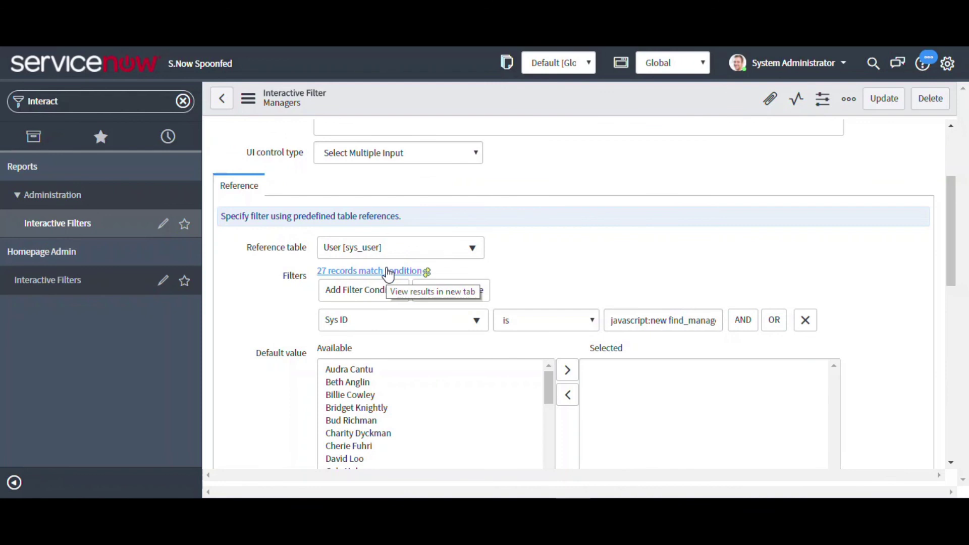
scroll(540, 247, down, 2)
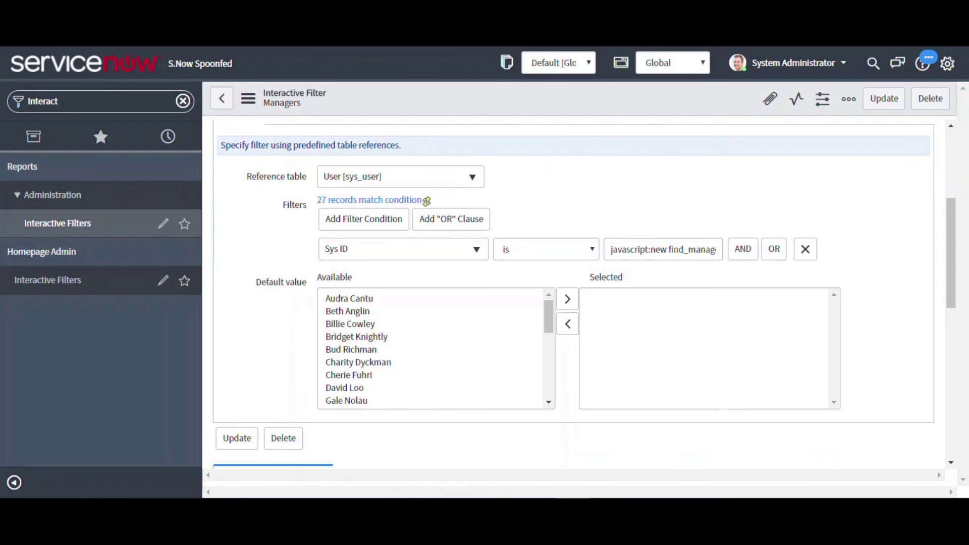
scroll(535, 346, down, 4)
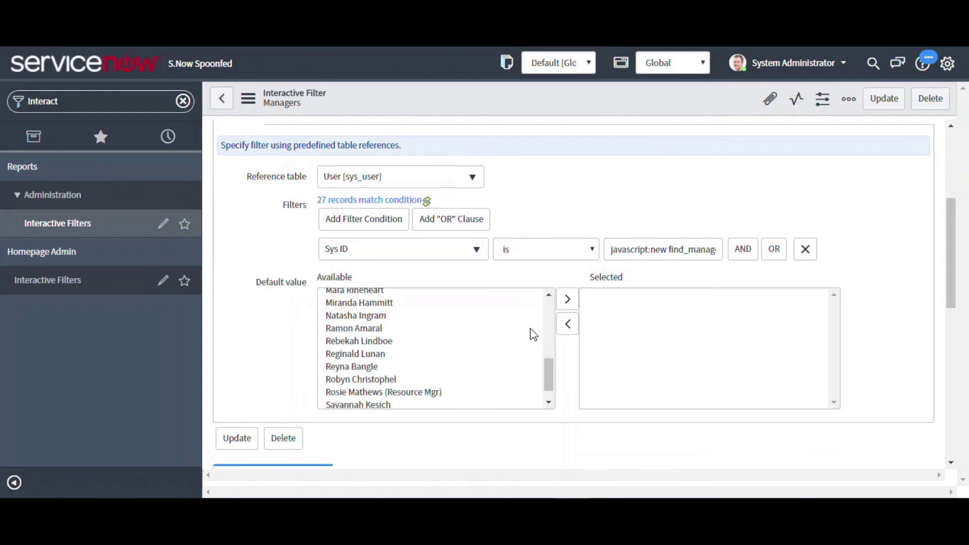
scroll(768, 321, down, 5)
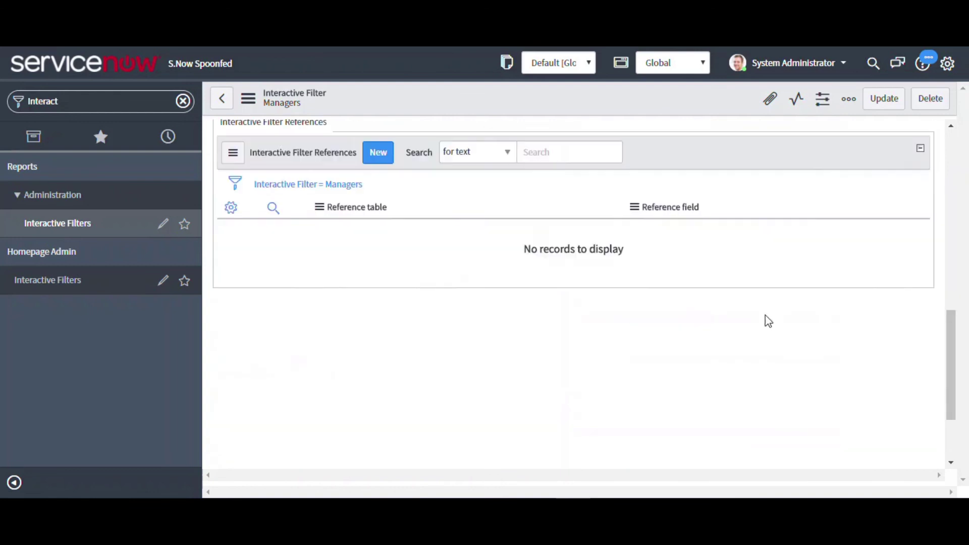
click(377, 153)
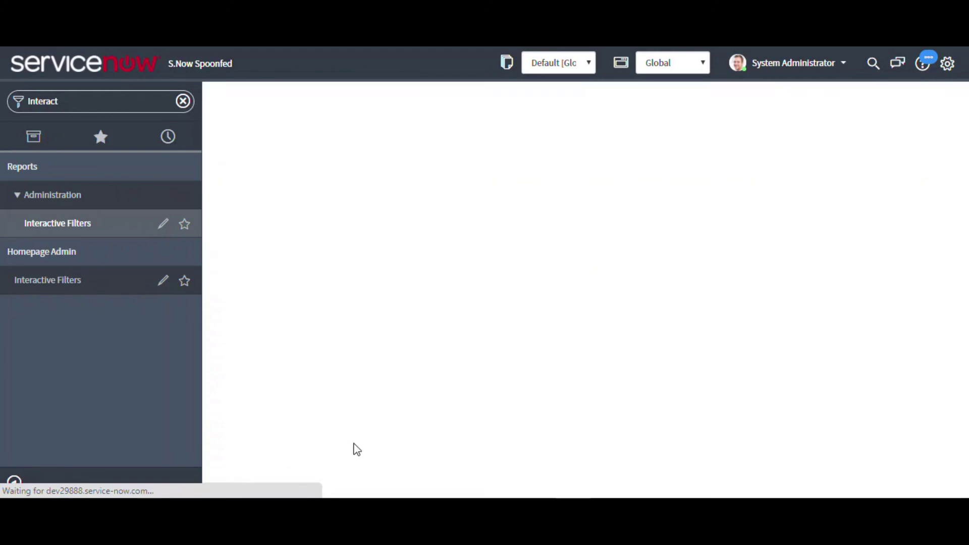
click(367, 166)
text(user)
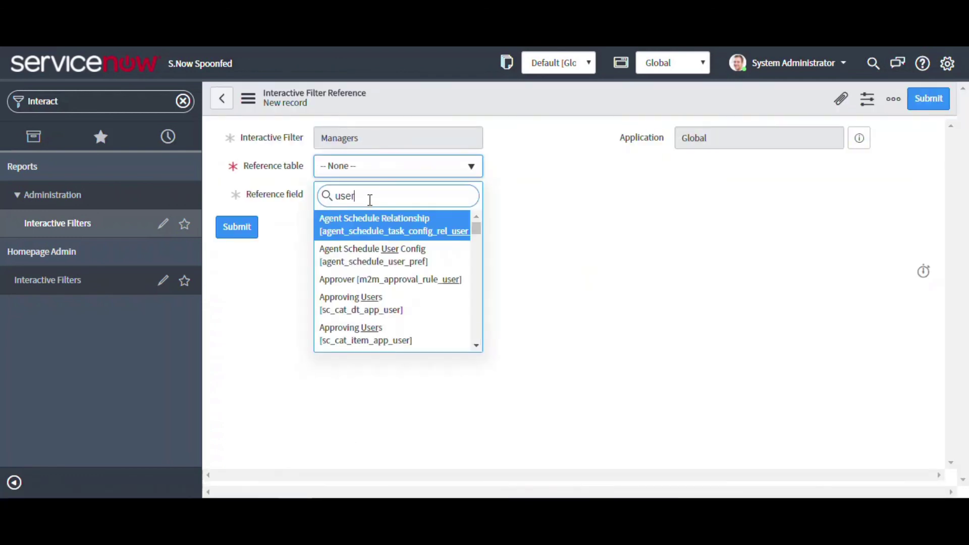
scroll(407, 276, down, 5)
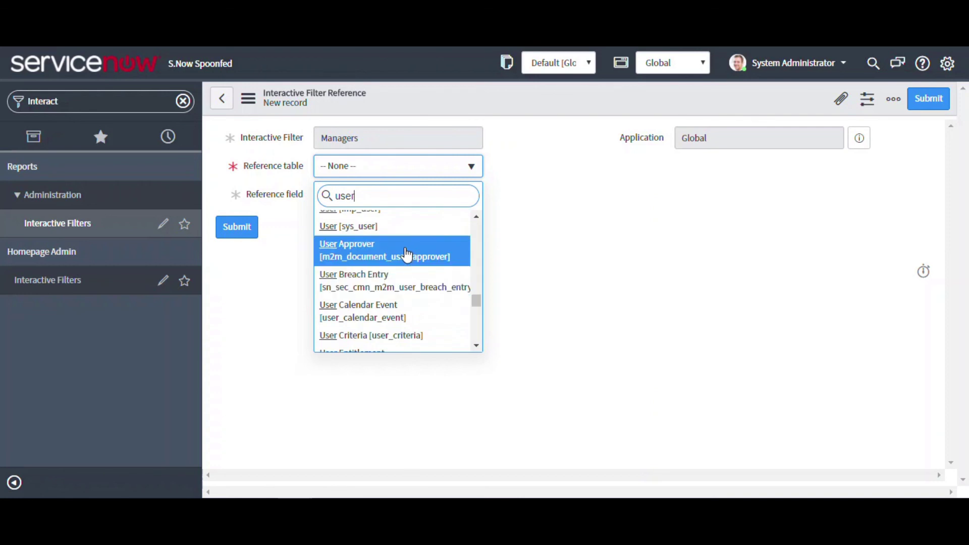
click(402, 229)
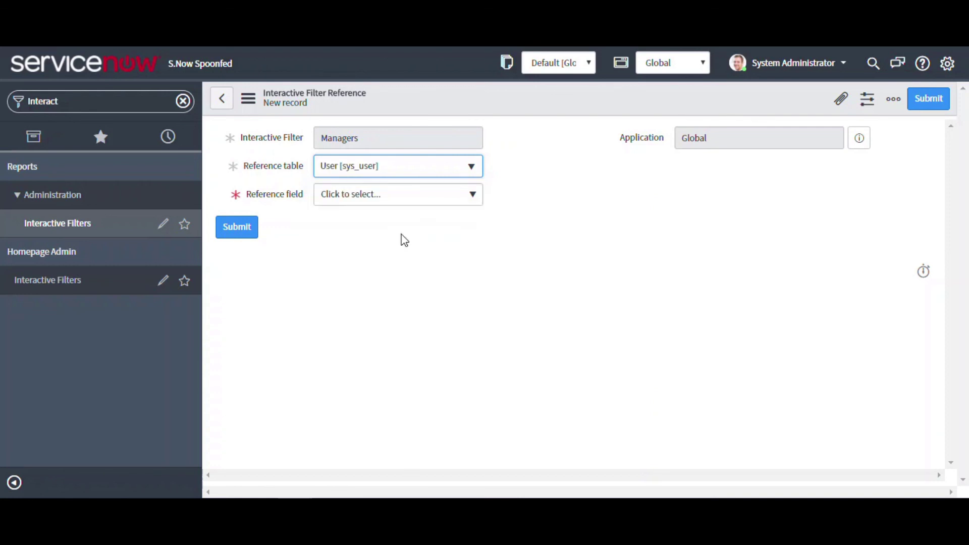
Step: Choose Manager as the reference field and submit the interactive filter reference
click(383, 204)
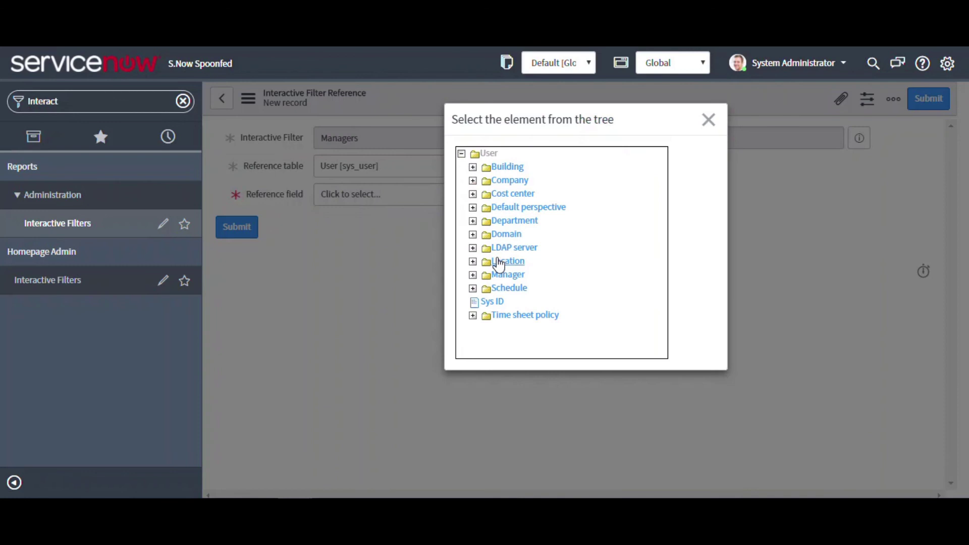
click(499, 275)
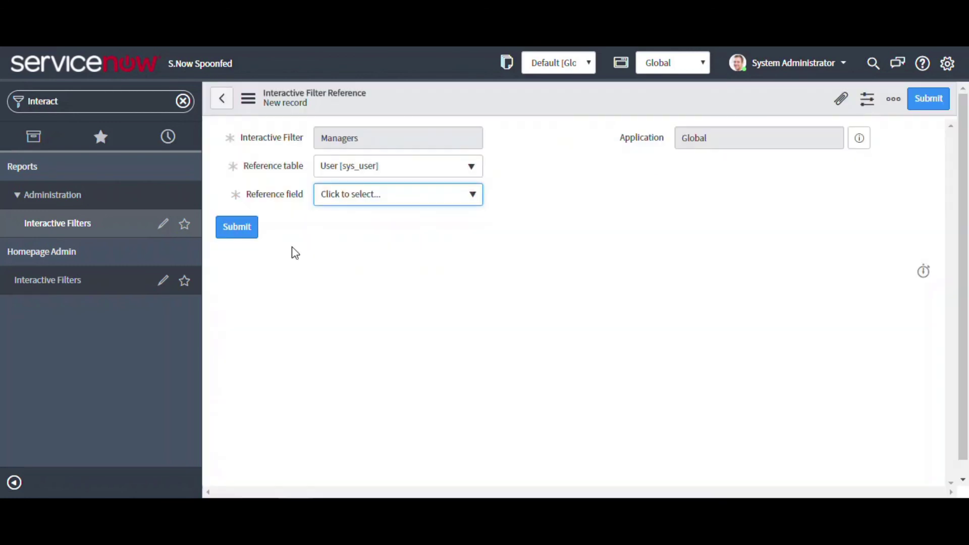
click(251, 236)
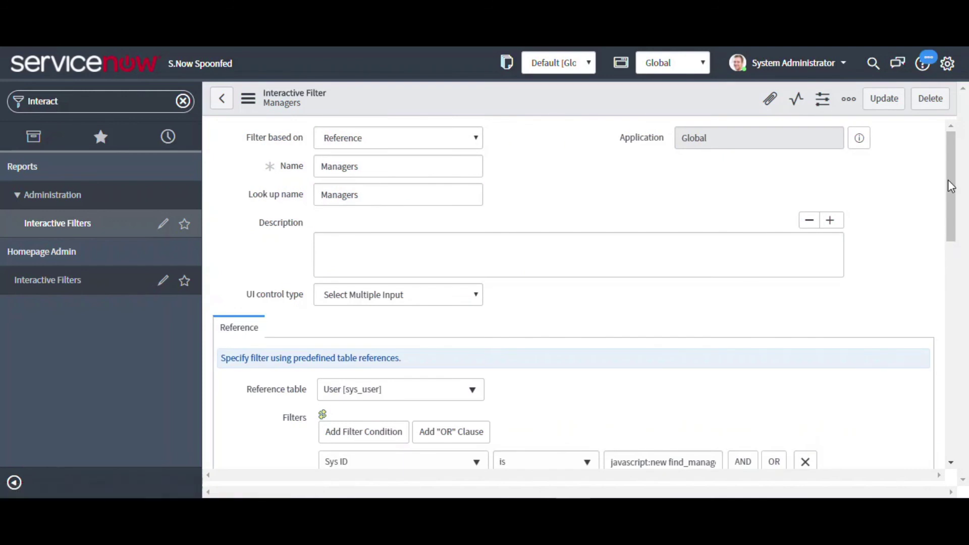
Step: Filter the navigator by dash and open the Direct Reports Dashboard from the favorites
click(71, 100)
key(BackSpace)
key(BackSpace)
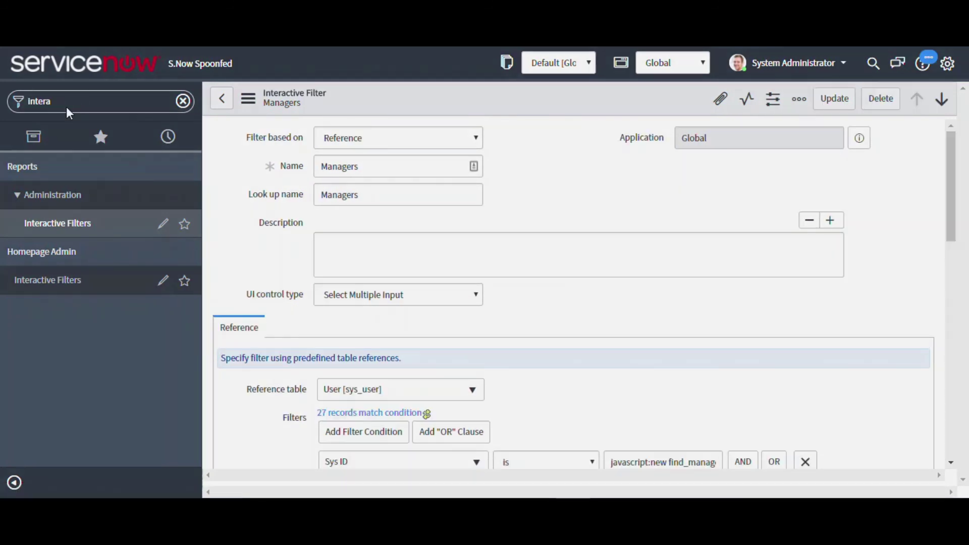
double_click(67, 107)
text(das)
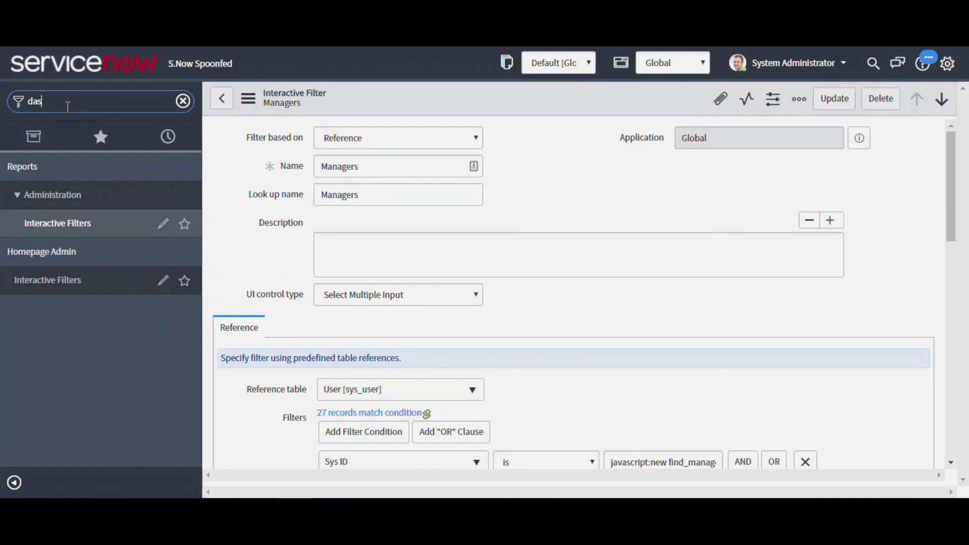
text(h)
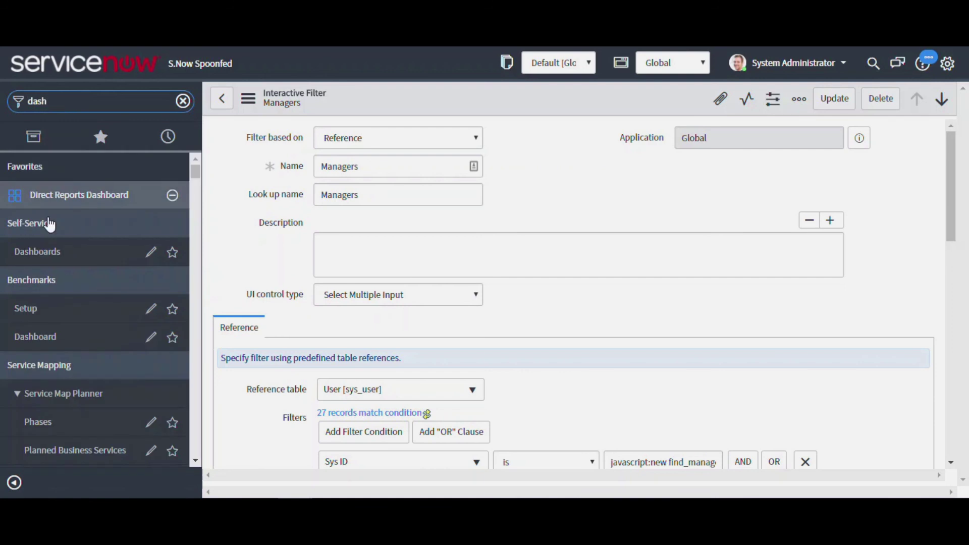
click(48, 252)
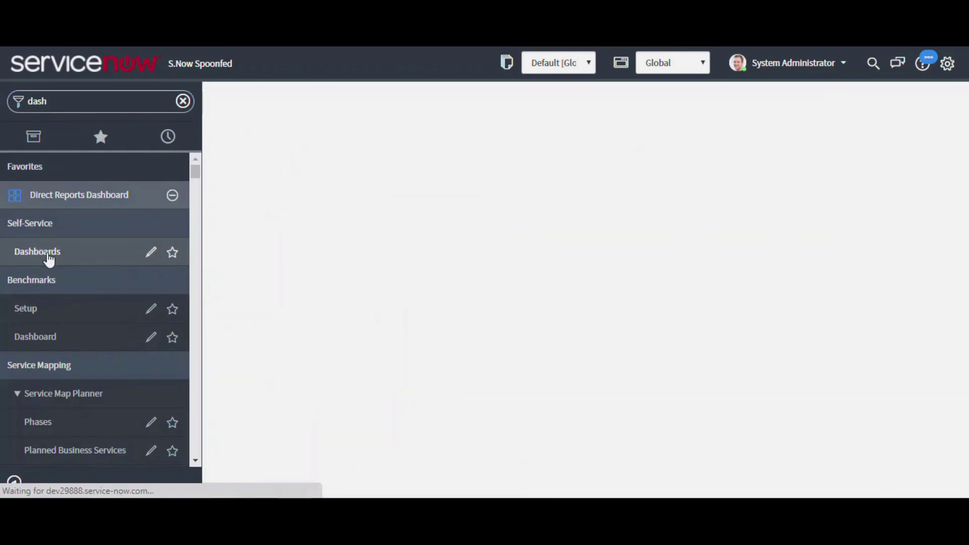
click(67, 196)
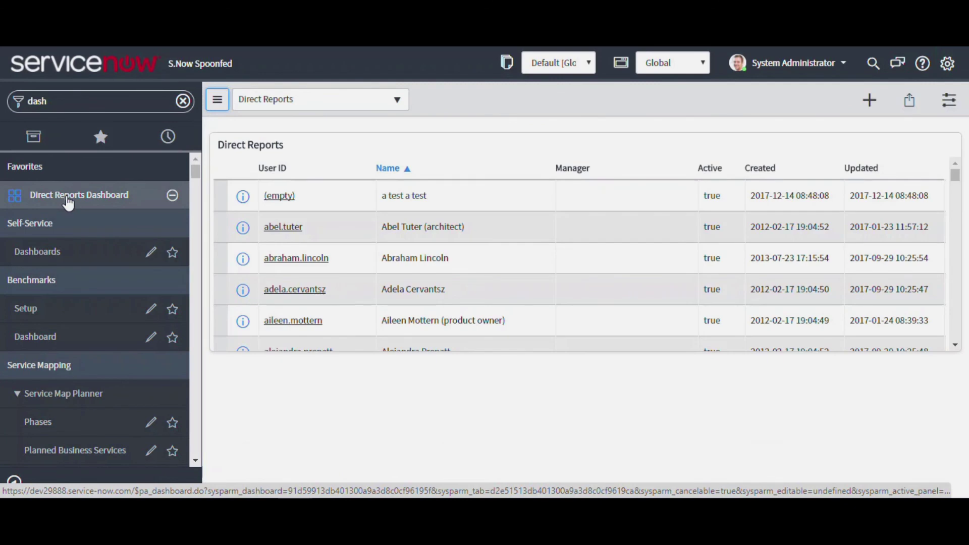
Step: Start adding a widget to the Direct Reports dashboard and choose the Interactive Filters category
click(870, 104)
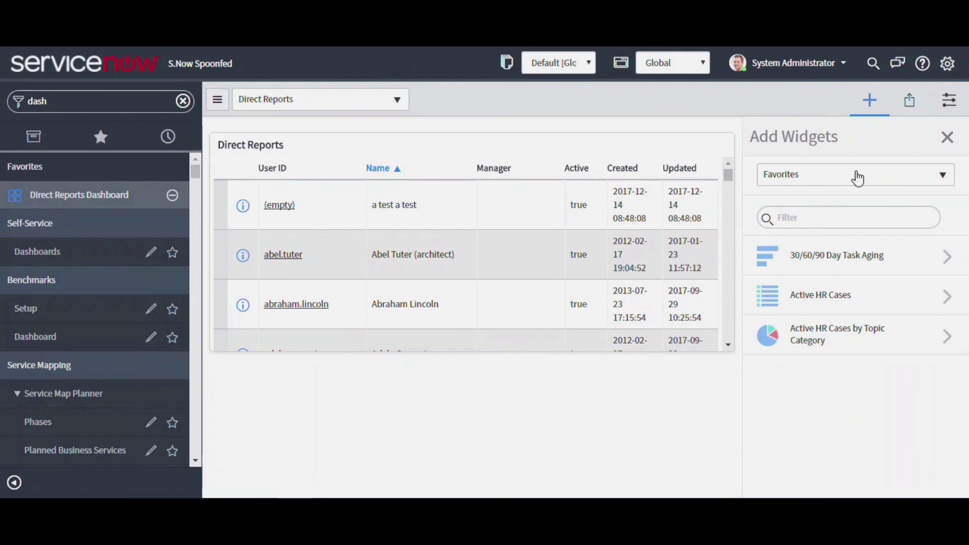
click(858, 177)
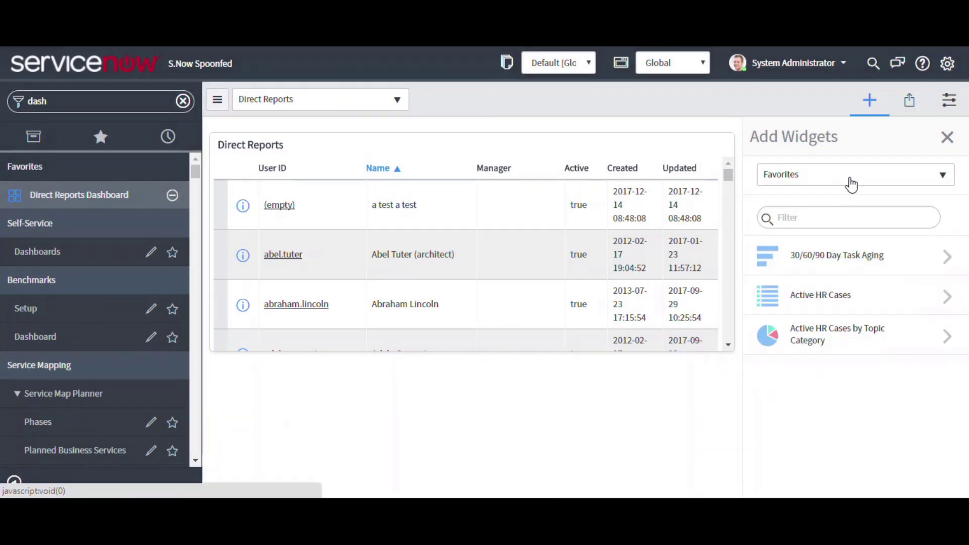
click(851, 183)
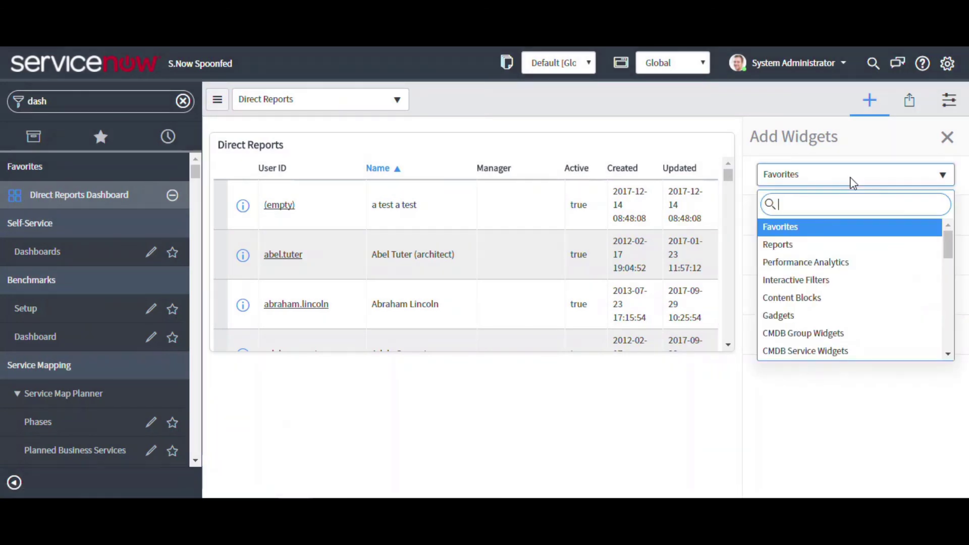
text(inte)
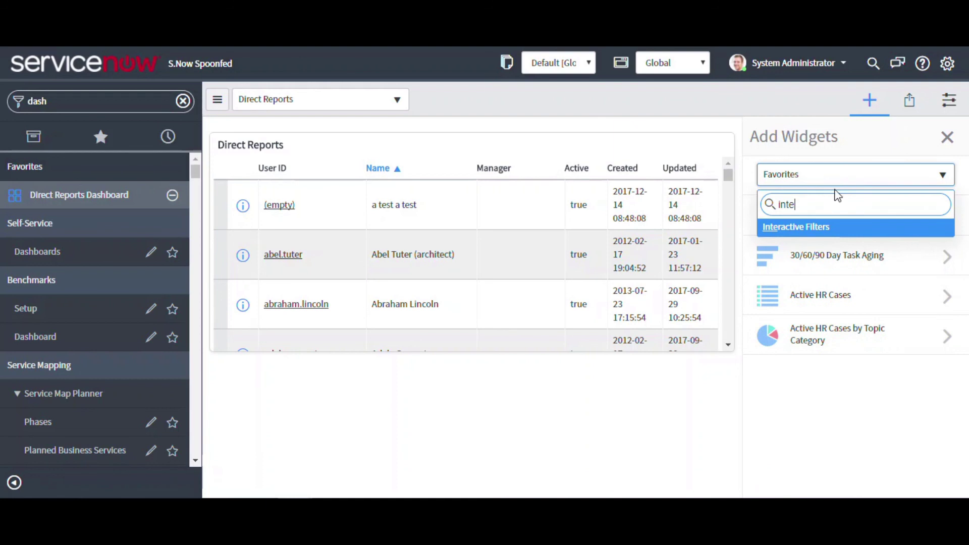
click(818, 227)
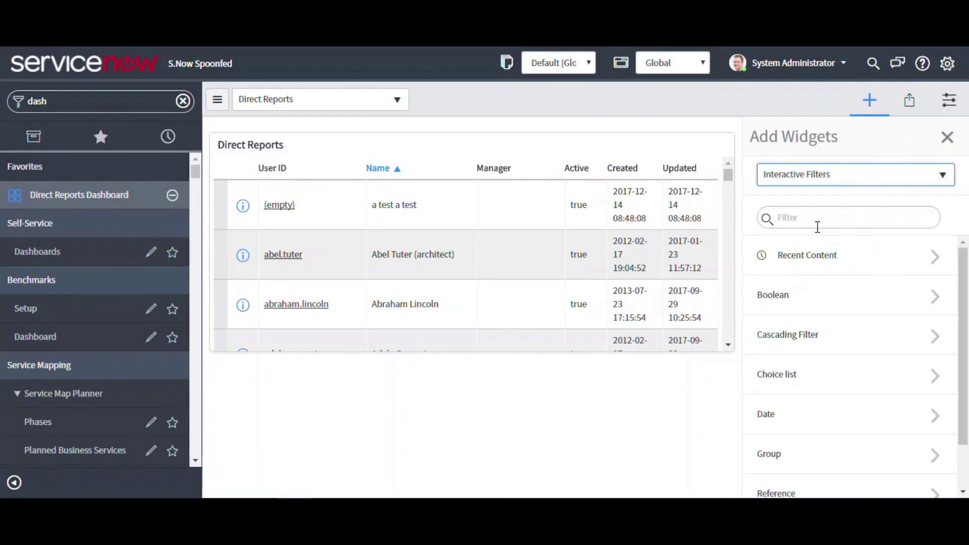
Step: Add the Managers filter from the Reference group to the dashboard and reduce its widget's height to fit its two fields
scroll(821, 280, down, 1)
scroll(813, 328, down, 1)
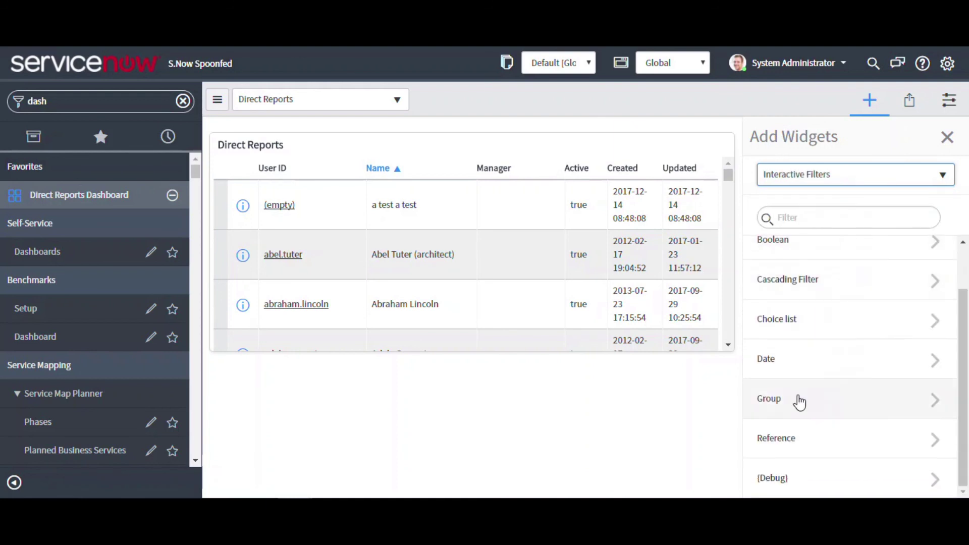
click(802, 443)
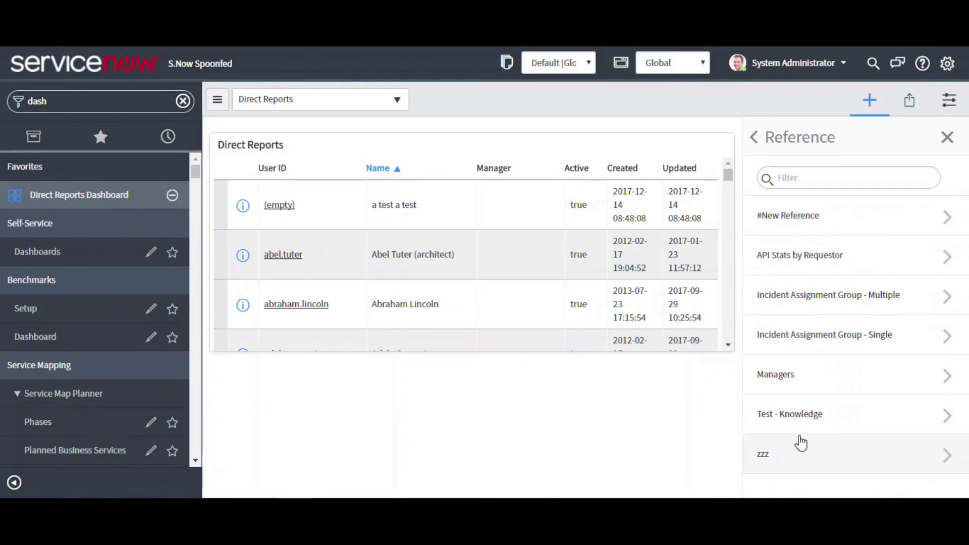
click(802, 376)
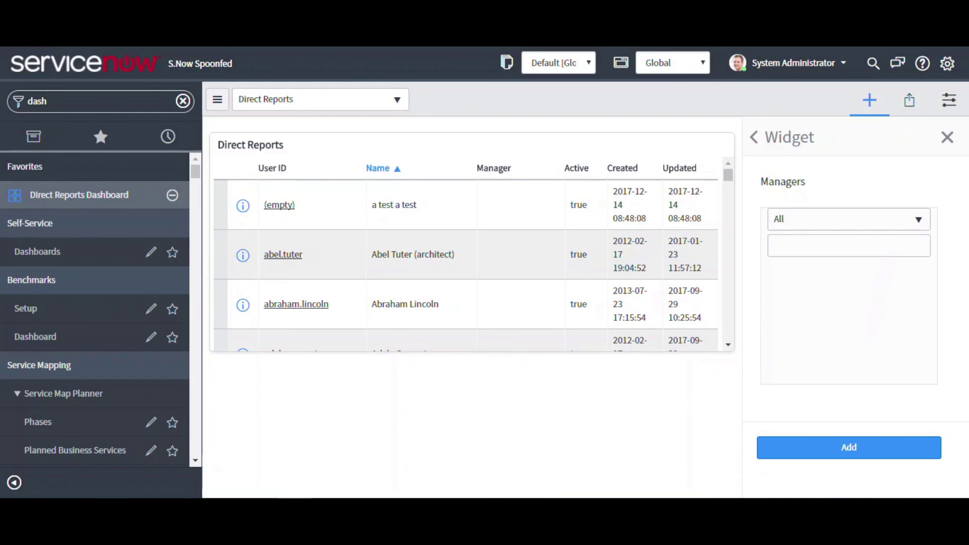
click(822, 457)
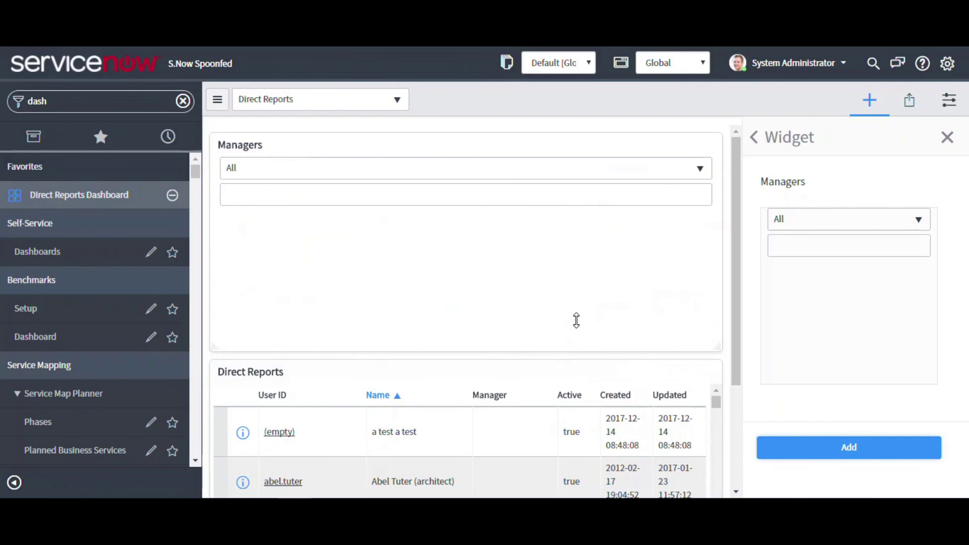
drag(577, 321, 567, 213)
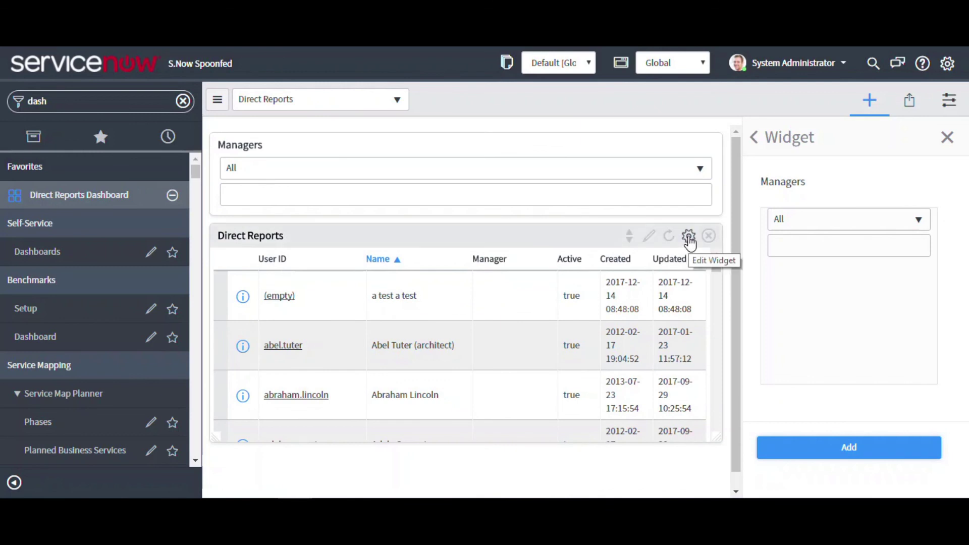
Step: Set the Direct Reports widget to follow the interactive filter and finish adding widgets
click(690, 236)
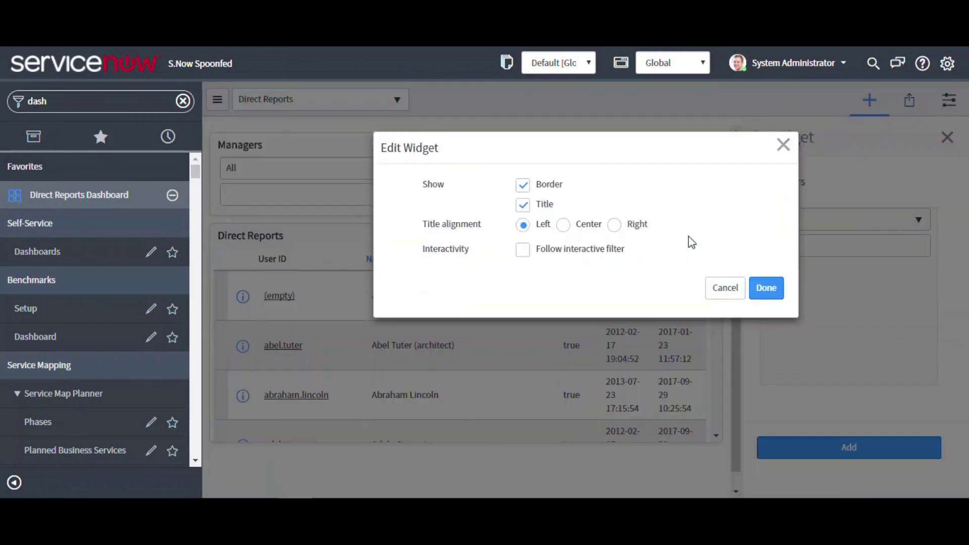
click(524, 253)
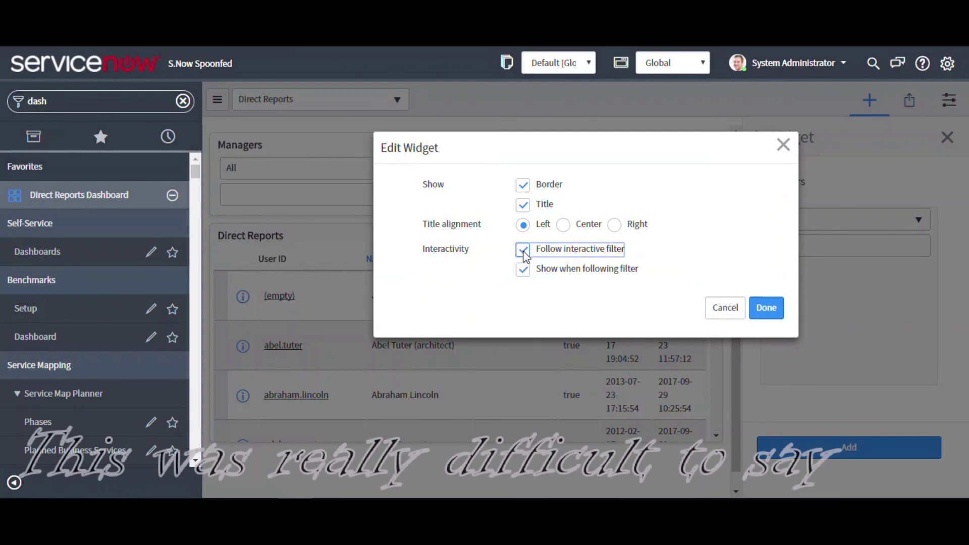
click(767, 308)
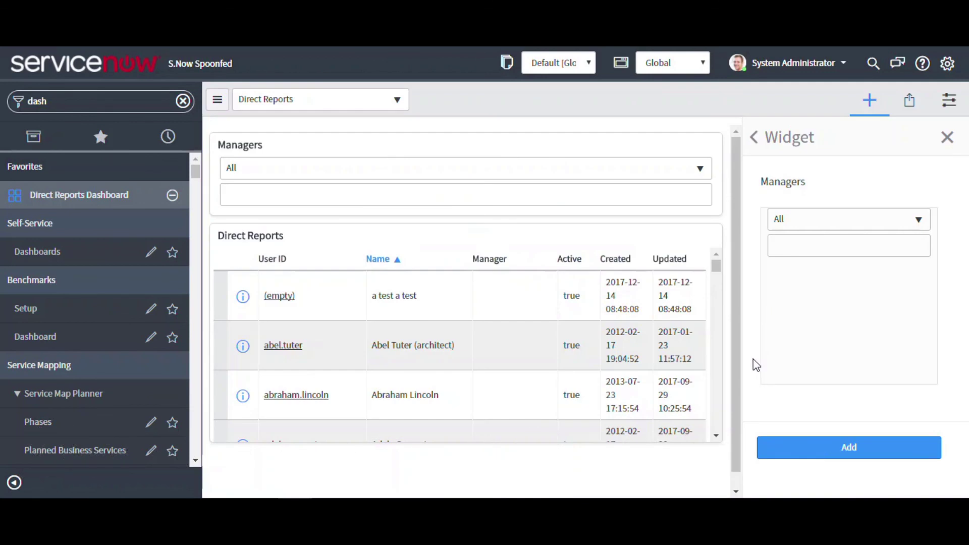
click(946, 143)
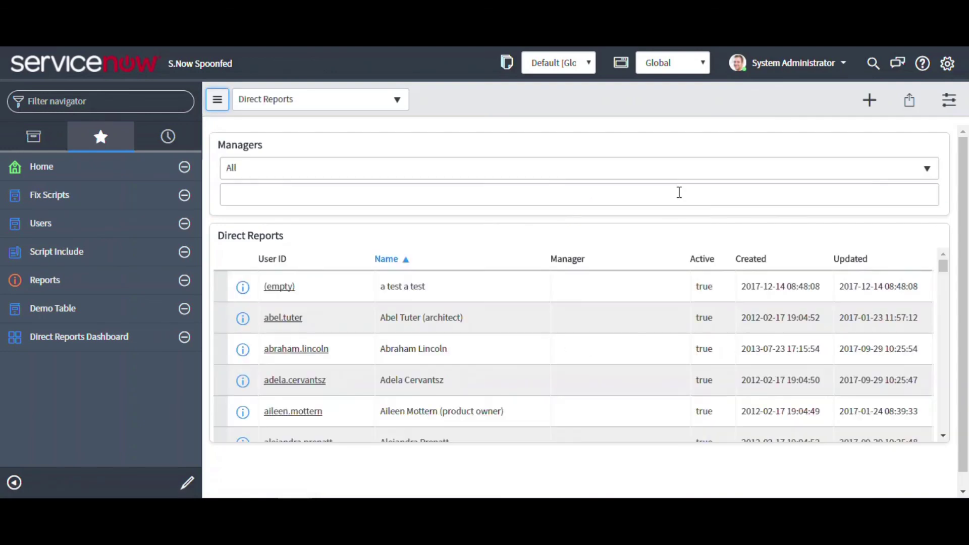
Step: Test the Managers filter by selecting one manager to narrow the Direct Reports list, and remove that selection again
click(876, 168)
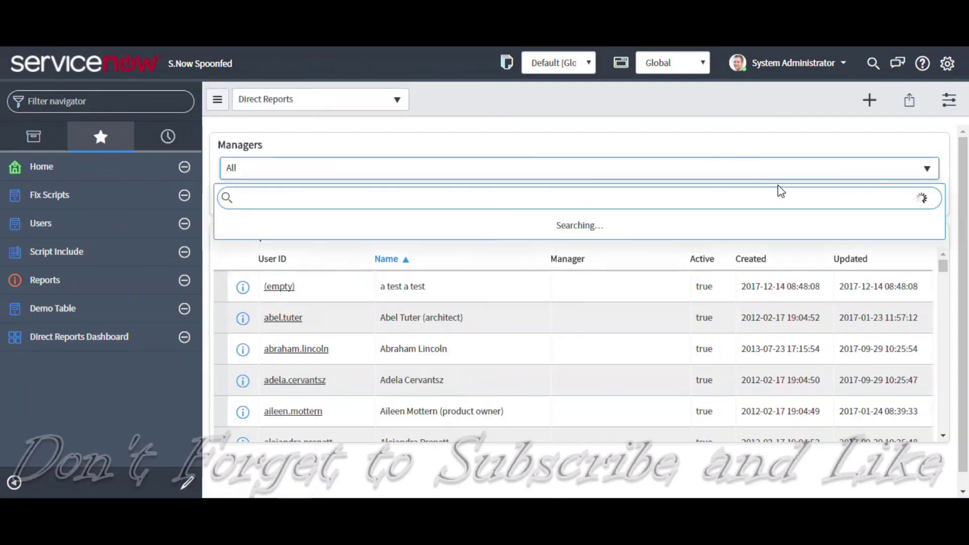
click(369, 291)
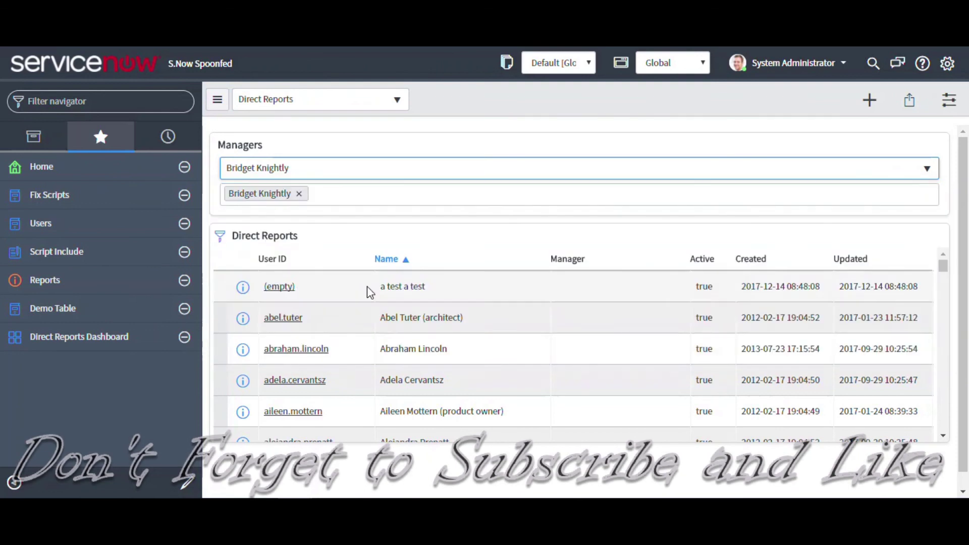
click(298, 194)
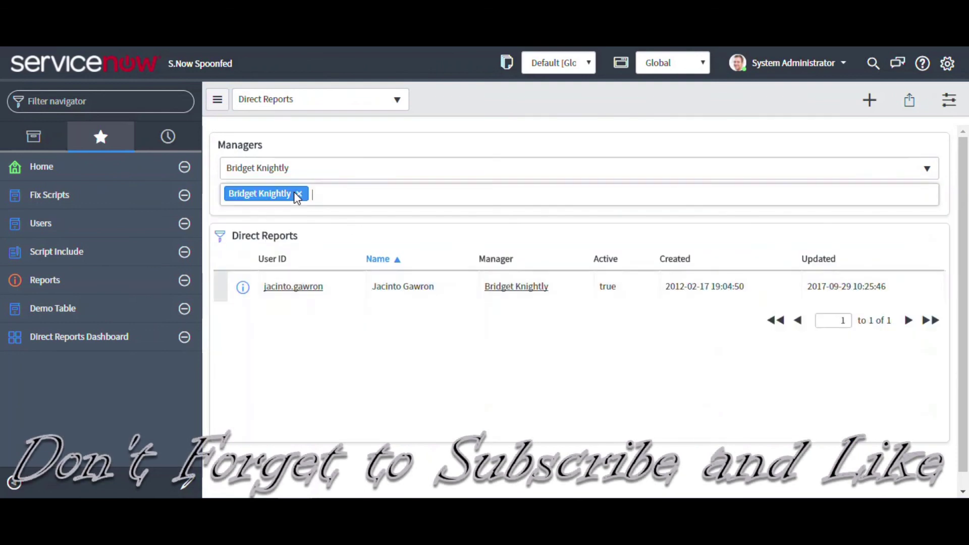
click(299, 195)
Step: Test the Managers filter with a different manager from the middle of its list, and clear that selection
click(384, 169)
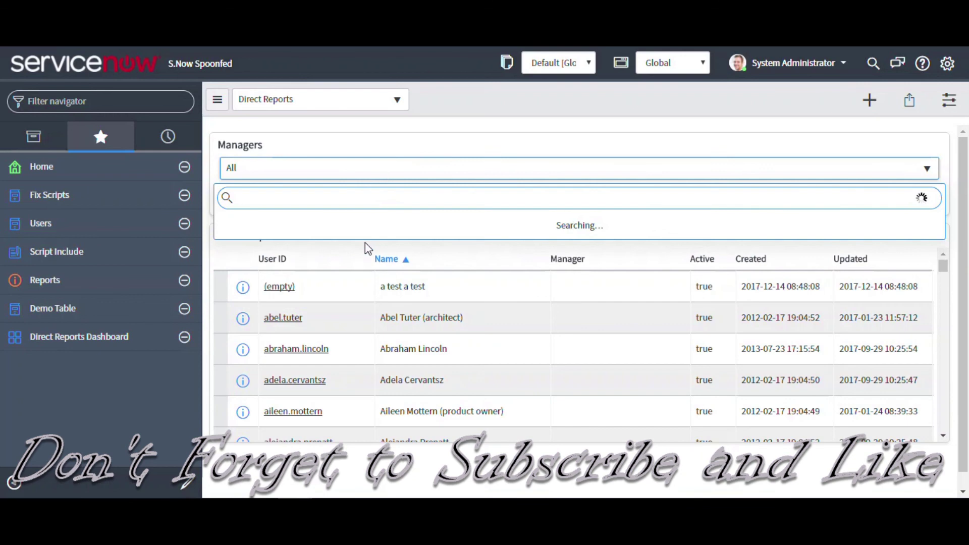
scroll(404, 298, down, 3)
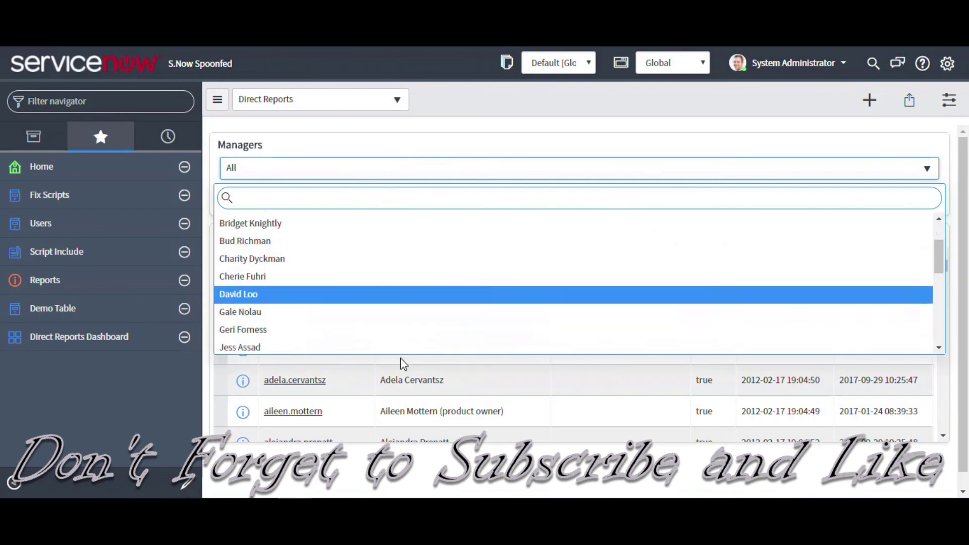
scroll(403, 333, down, 2)
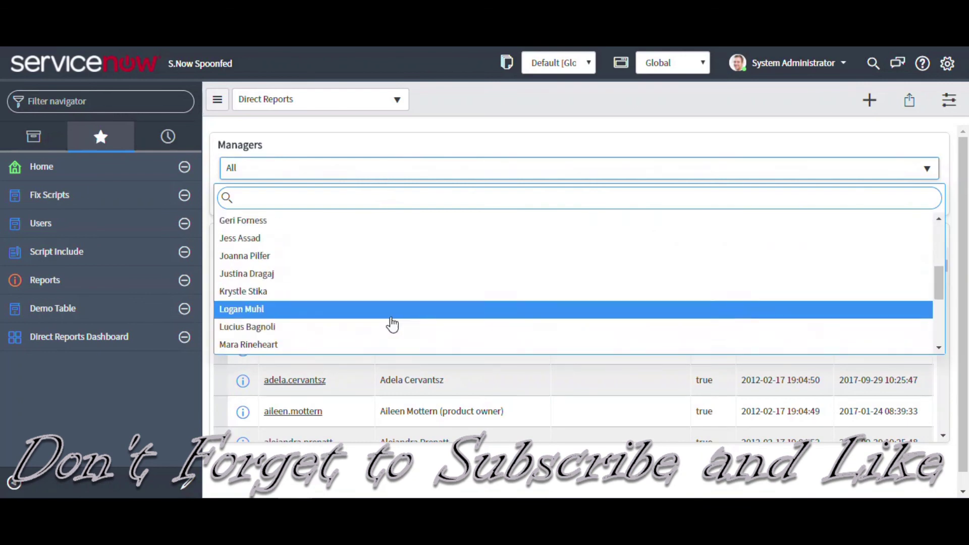
click(391, 314)
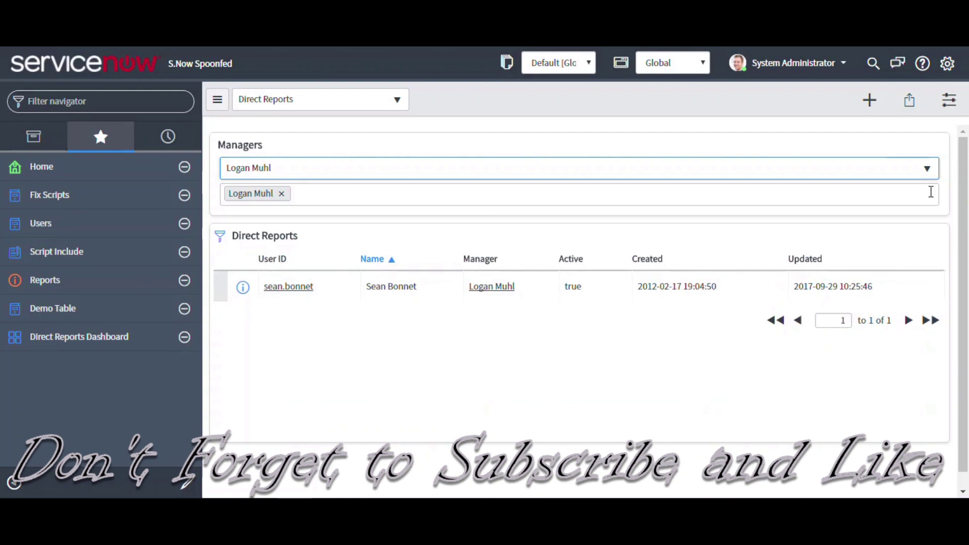
click(298, 200)
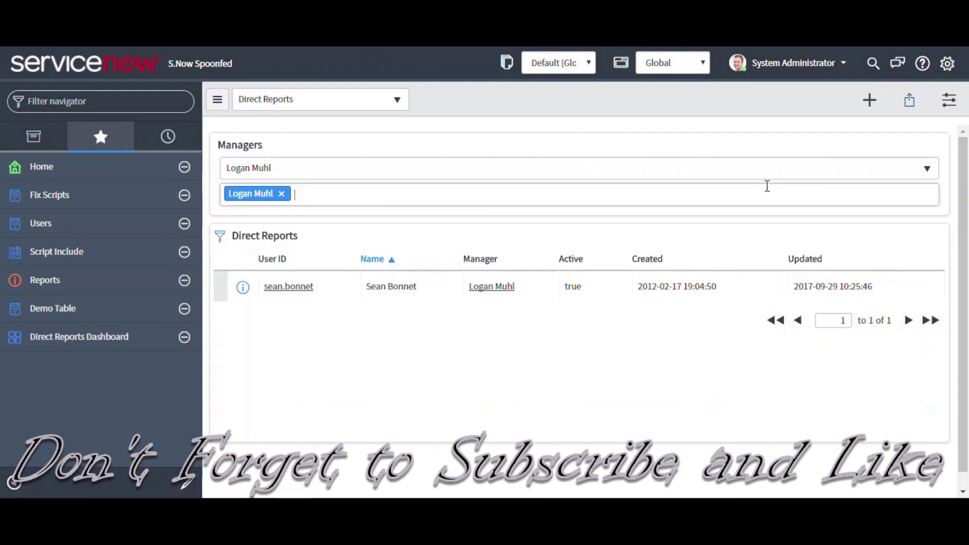
click(282, 194)
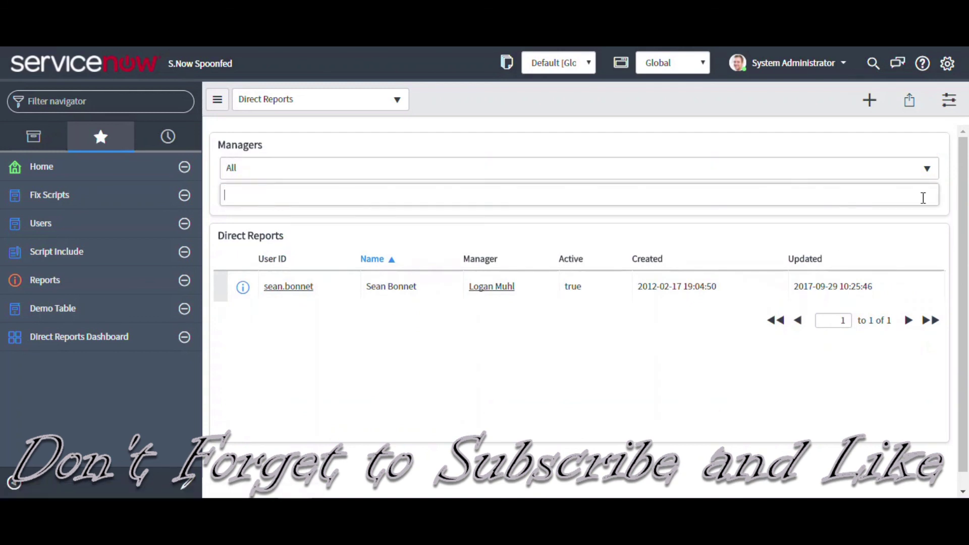
Step: Review the managers offered by the Managers filter, from the start of its list through to the last entry
click(928, 169)
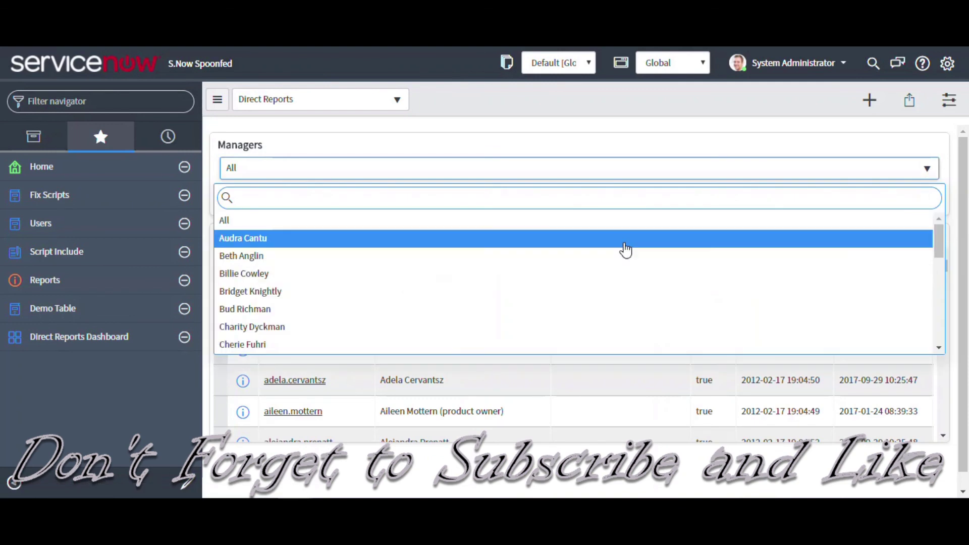
drag(941, 243, 929, 327)
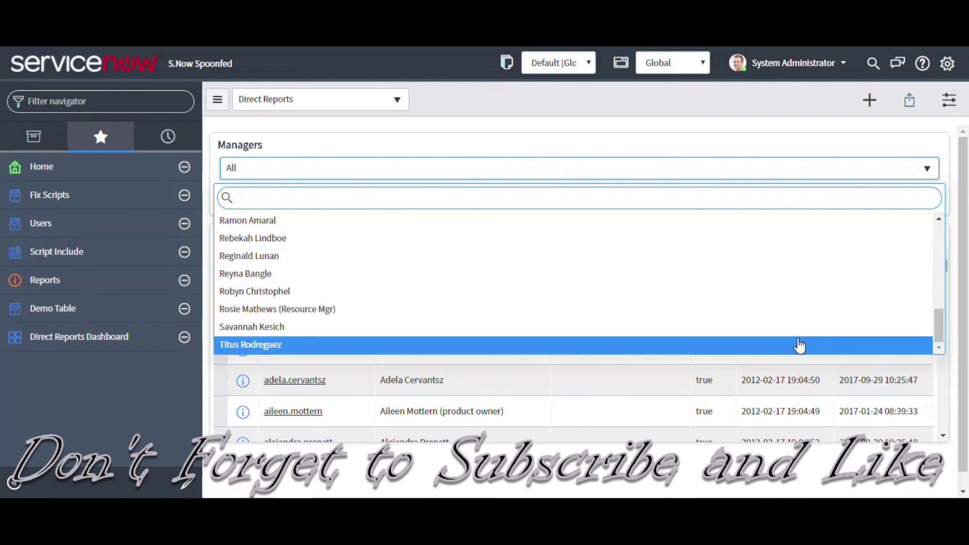